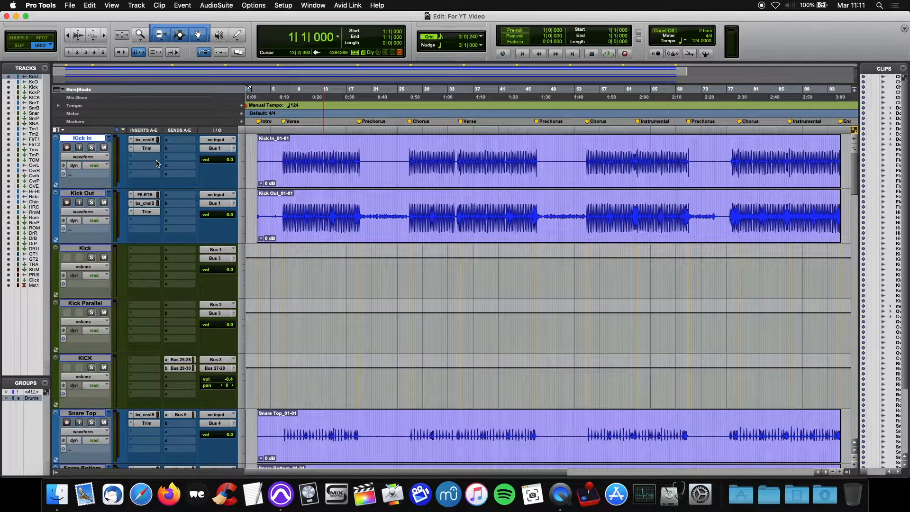
Create one new MIDI track named Markers
key(super+shift+n)
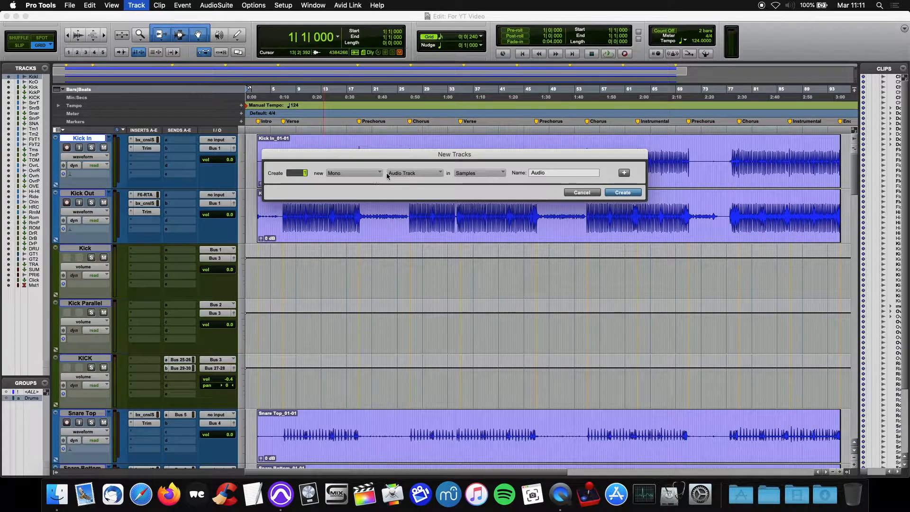
click(401, 174)
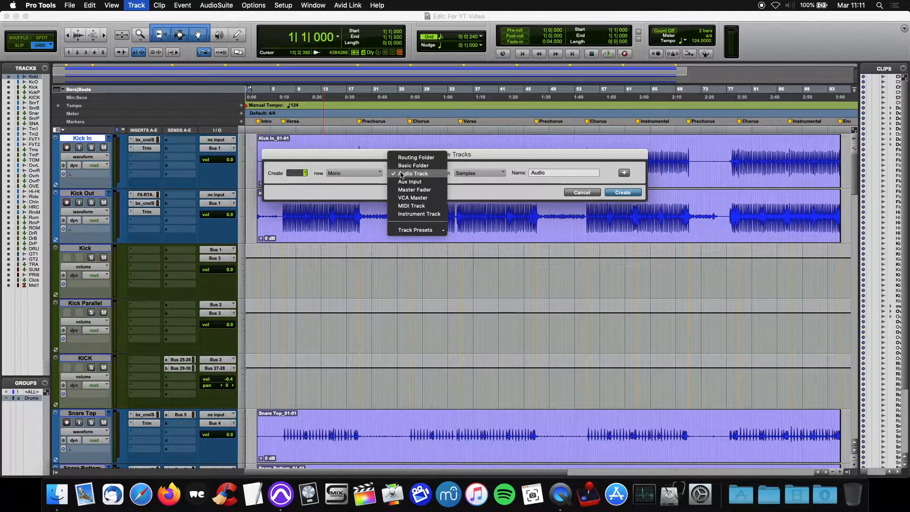
click(415, 206)
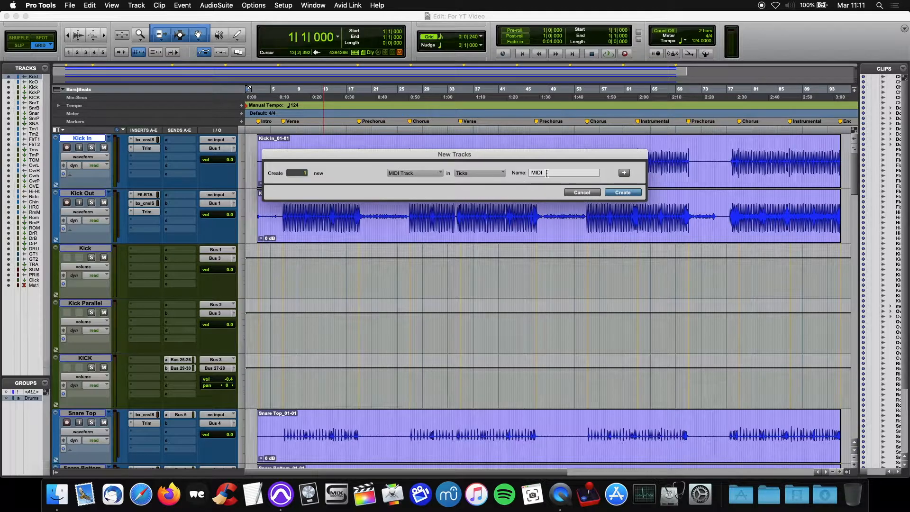
key(BackSpace)
key(BackSpace)
key(BackSpace)
key(BackSpace)
text(Markers)
key(Return)
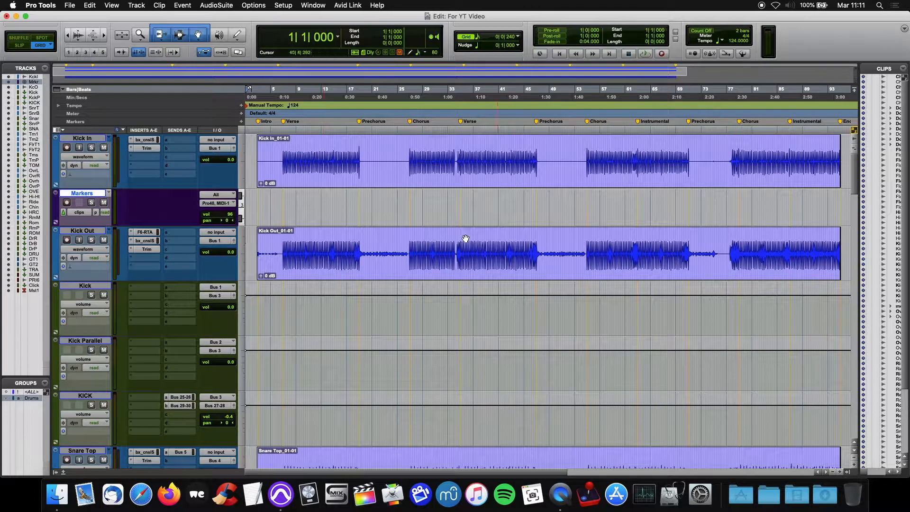
Move the Markers track above the Kick In track and set its timebase to Samples
drag(92, 195, 88, 141)
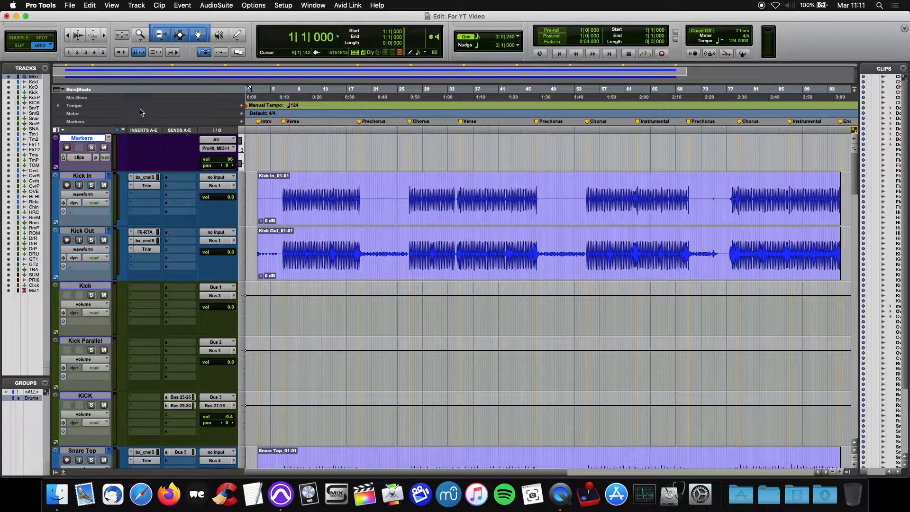
click(64, 158)
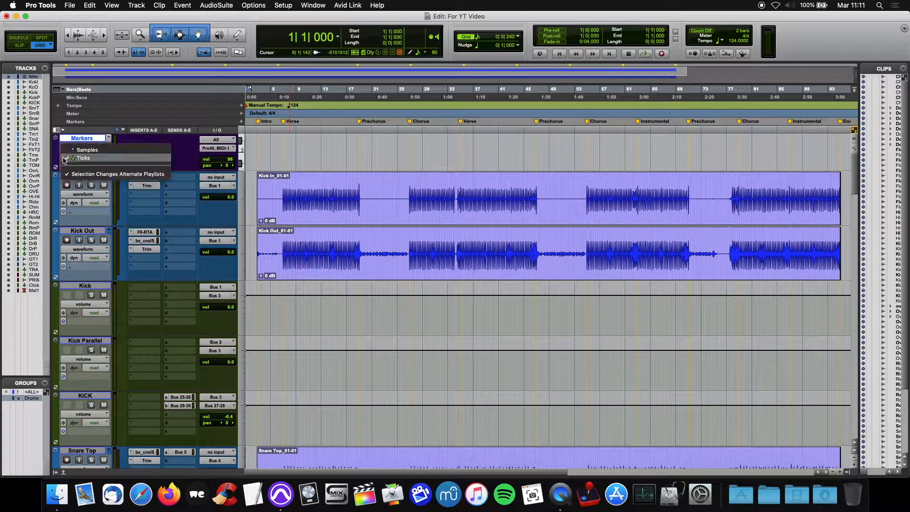
click(89, 150)
Reduce the height of the Markers track
drag(124, 171, 124, 150)
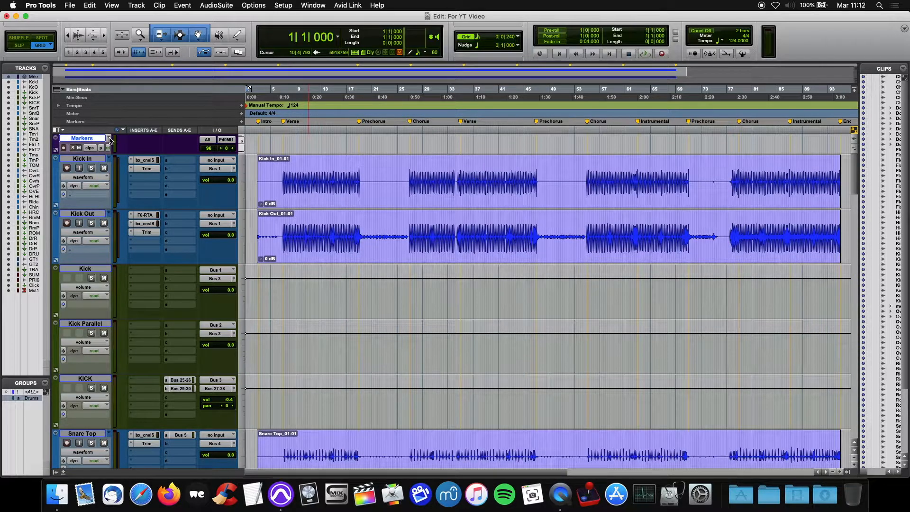
click(109, 139)
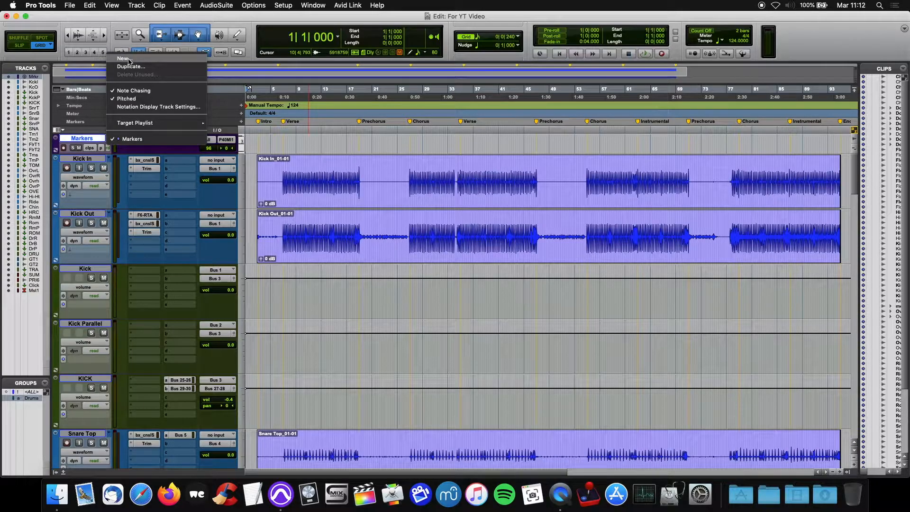
click(132, 17)
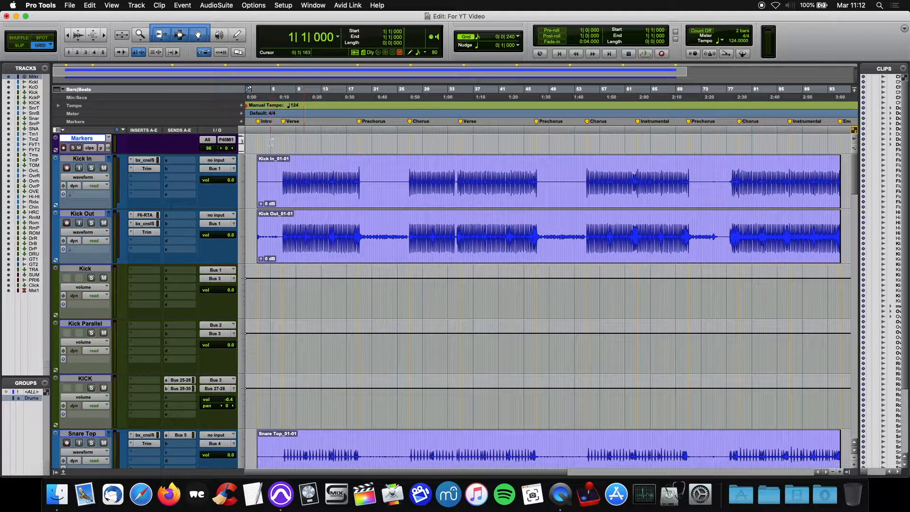
Create an empty MIDI clip on the Markers track covering the Intro, from bar 3 to bar 7
drag(259, 142, 283, 143)
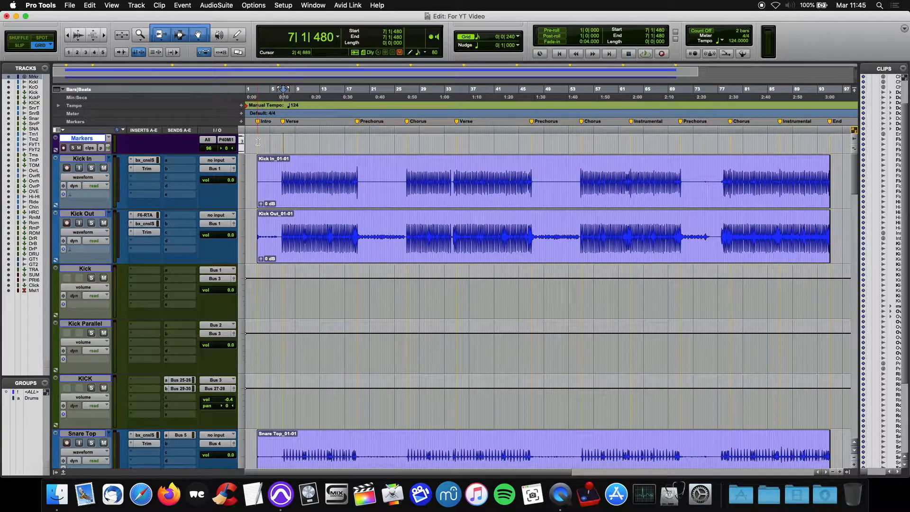
drag(258, 140, 283, 143)
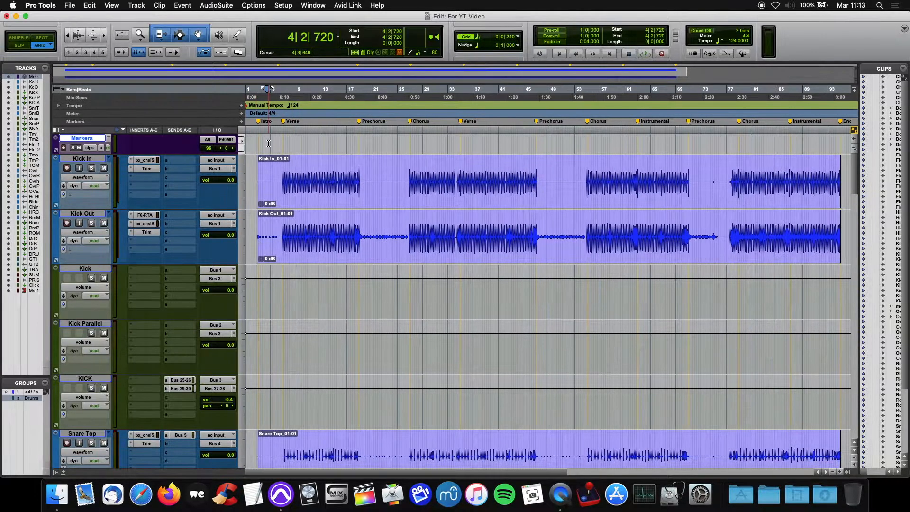
click(259, 141)
key(t)
key(t)
key(t)
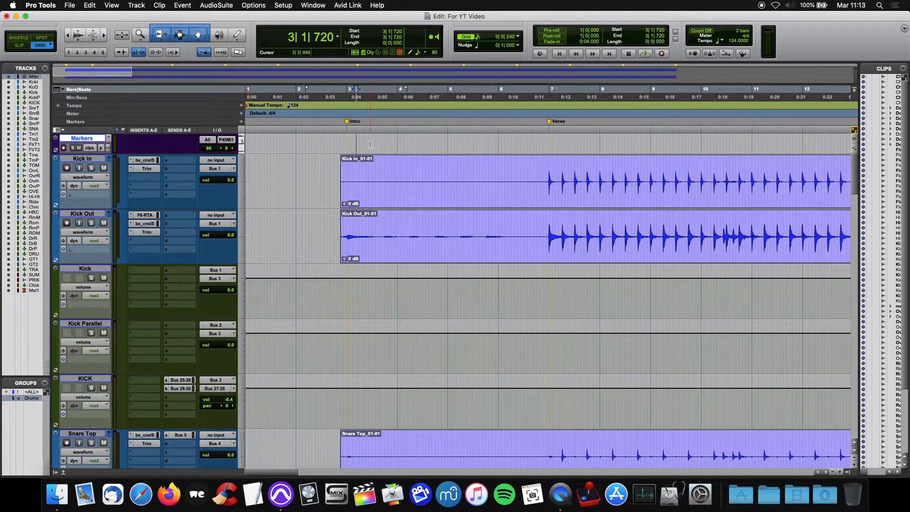
double_click(347, 142)
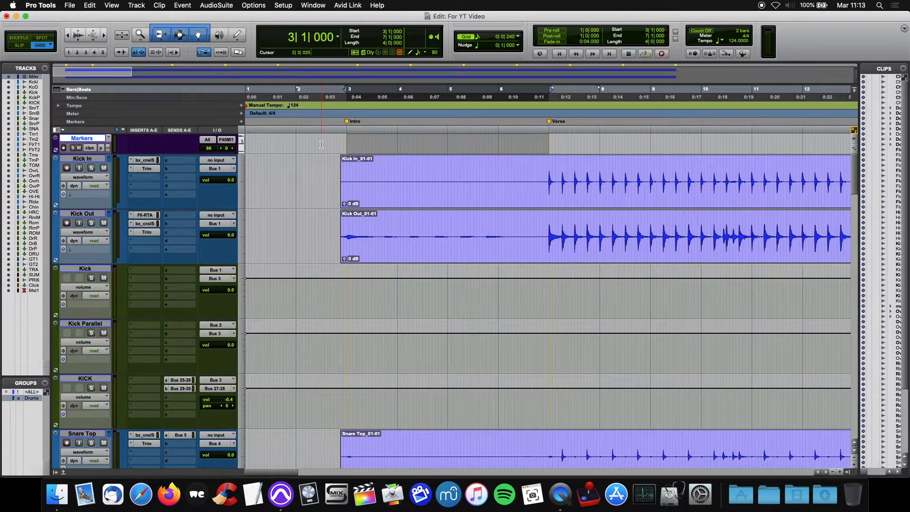
key(alt+shift+3)
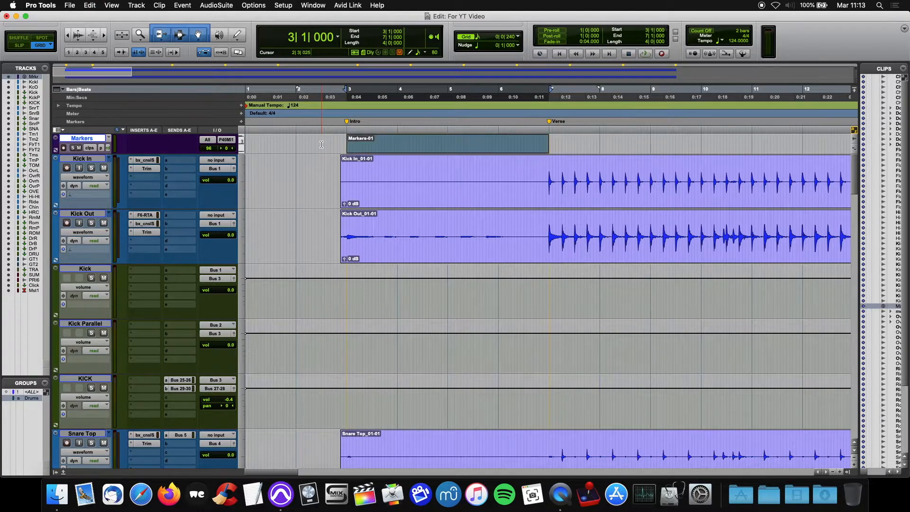
click(327, 144)
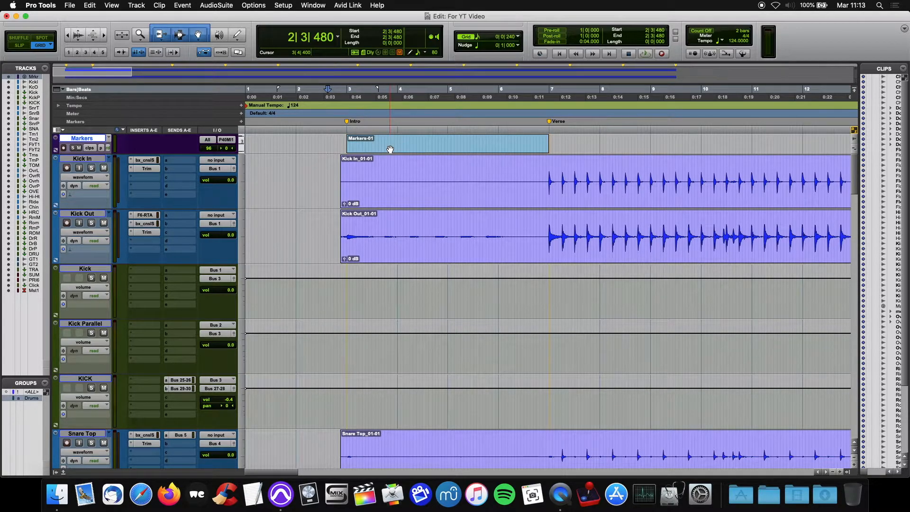
Rename the new clip on the Markers track to Intro
right_click(390, 148)
click(403, 306)
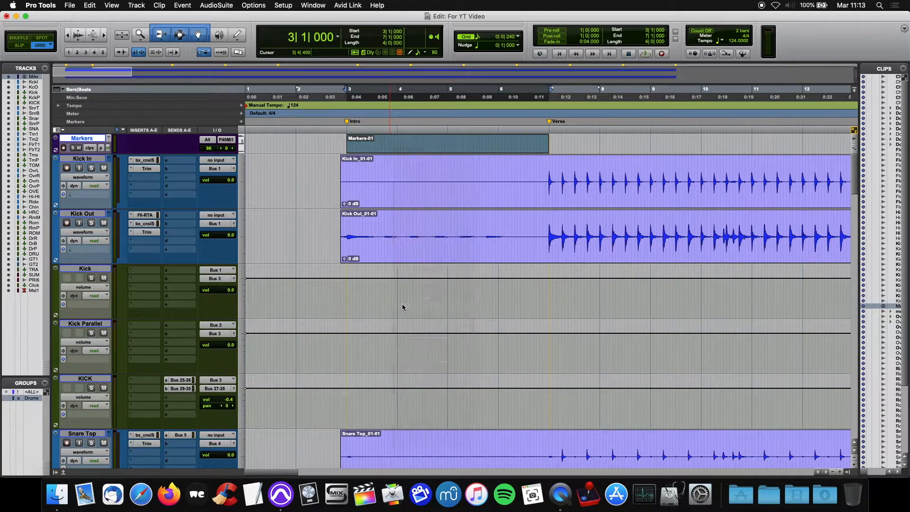
text(Intro)
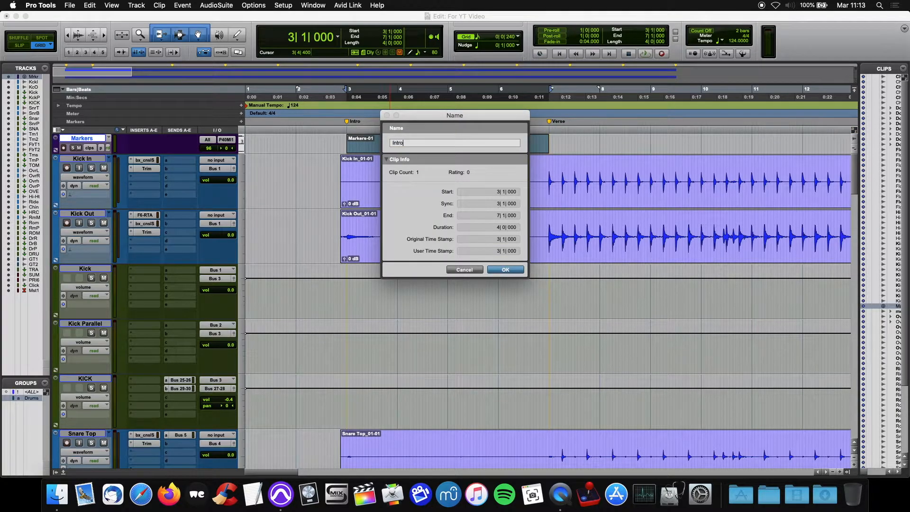
key(Return)
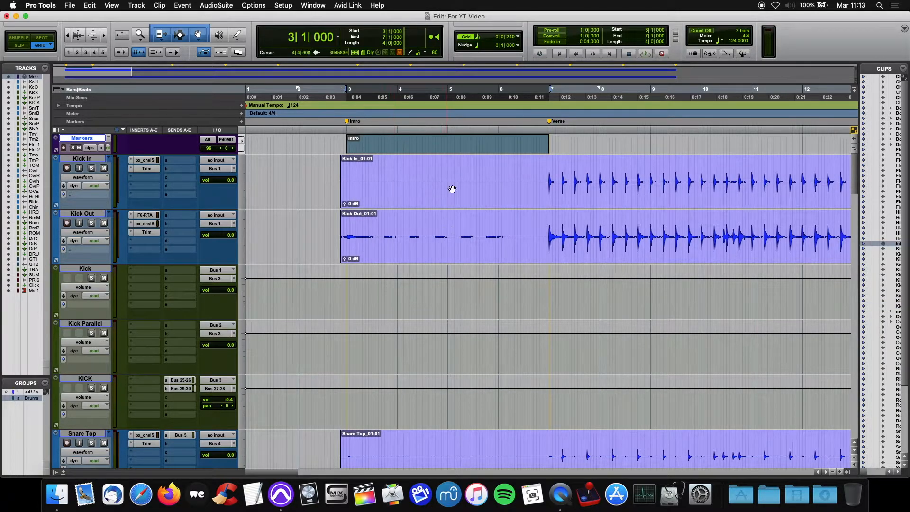
click(454, 139)
Add clips named Verse (bars 7 to 19) and Prechorus (bars 19 to 27) to the Markers track
scroll(450, 143, right, 5)
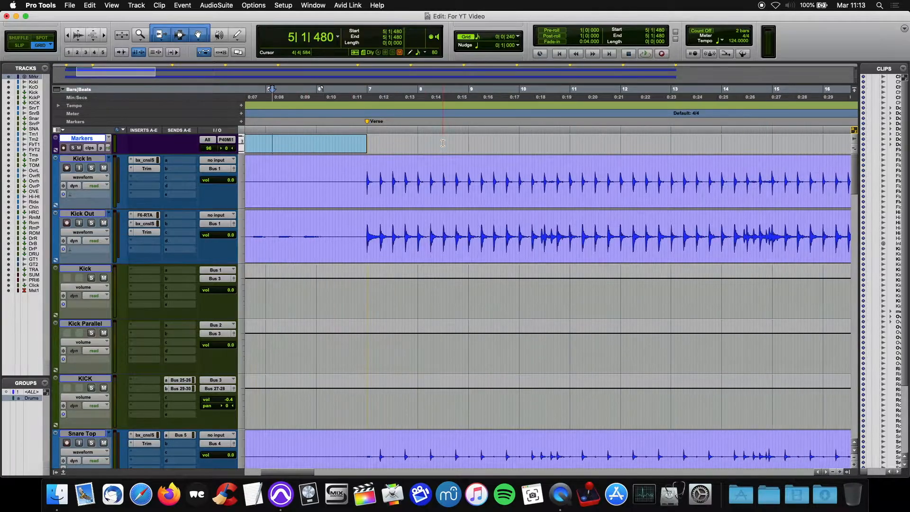
key(r)
key(r)
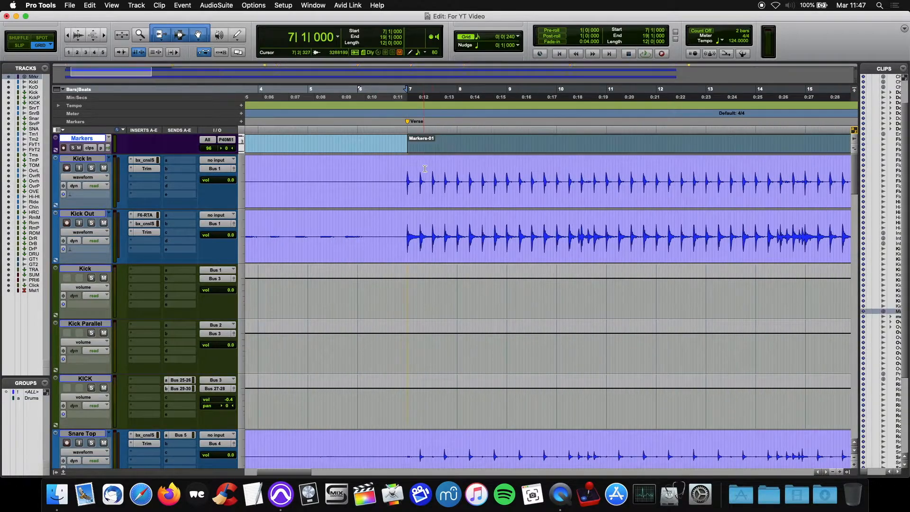
scroll(425, 168, right, 10)
drag(322, 167, 719, 166)
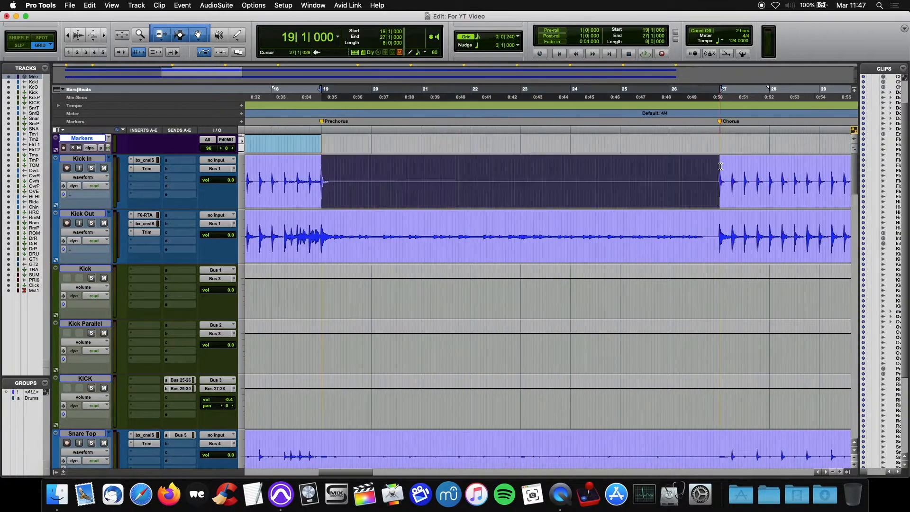
key(alt+shift+3)
key(super+shift+r)
key(Return)
Add clips named Chorus (bars 27 to 35) and Verse (bars 35 to 47) to the Markers track
drag(286, 166, 685, 166)
scroll(686, 165, right, 10)
shift+click(693, 165)
key(alt+shift+3)
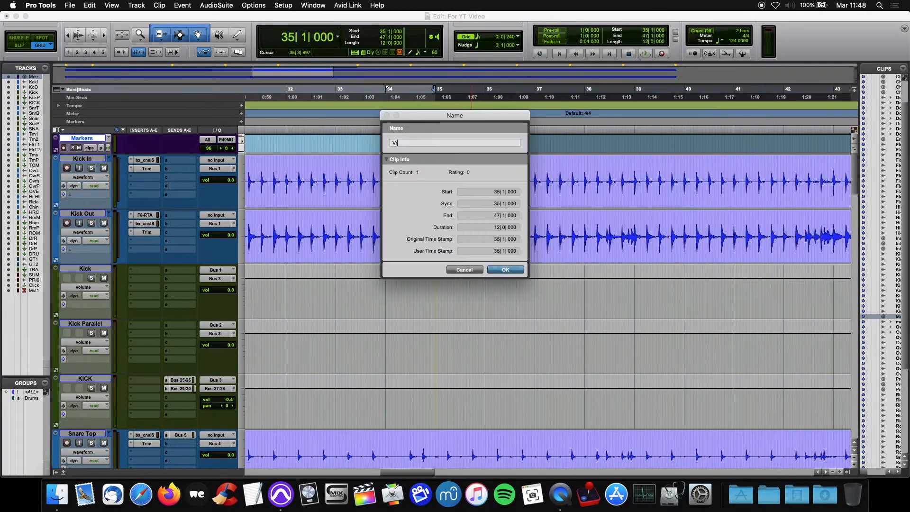
key(Return)
Add a Prechorus clip to the Markers track, starting at bar 47 and ending at the second Chorus marker
drag(329, 165, 723, 165)
key(alt+shift+3)
right_click(395, 150)
click(419, 310)
key(Return)
Add clips for the second Chorus and the first Instrumental section to the Markers track, named after their markers
scroll(771, 164, right, 10)
key(alt+shift+3)
text(Instrumental)
Add clips for the last Prechorus and last Chorus to the Markers track, named after their markers
drag(350, 164, 759, 164)
key(Return)
scroll(748, 164, right, 10)
right_click(400, 149)
click(421, 309)
Add a clip named Instrumental to the Markers track from bar 87 to the End marker at bar 95
shift+click(801, 166)
key(alt+shift+3)
right_click(500, 149)
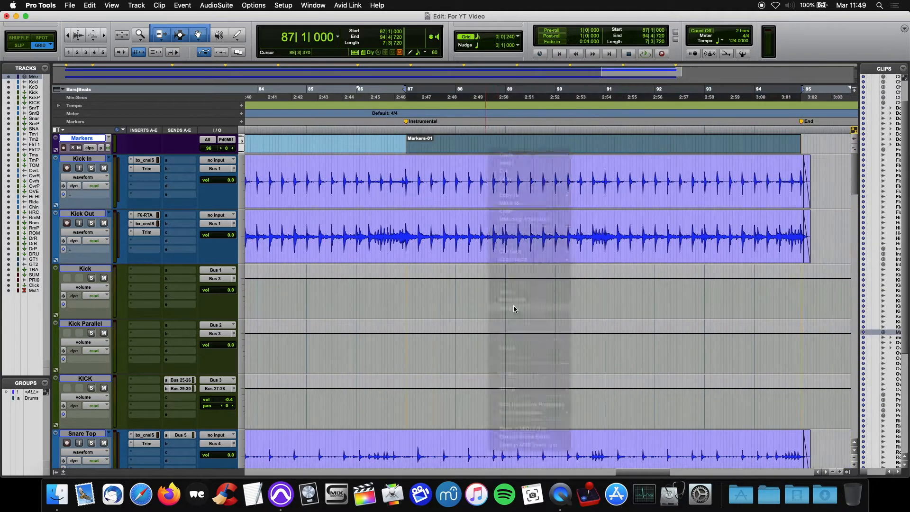
click(518, 308)
key(Return)
Extend the start of the Intro clip back to about bar 2 and save the session
scroll(569, 166, right, 10)
key(alt+shift+3)
drag(405, 148, 306, 160)
click(368, 171)
key(r)
key(r)
key(r)
key(r)
key(super+s)
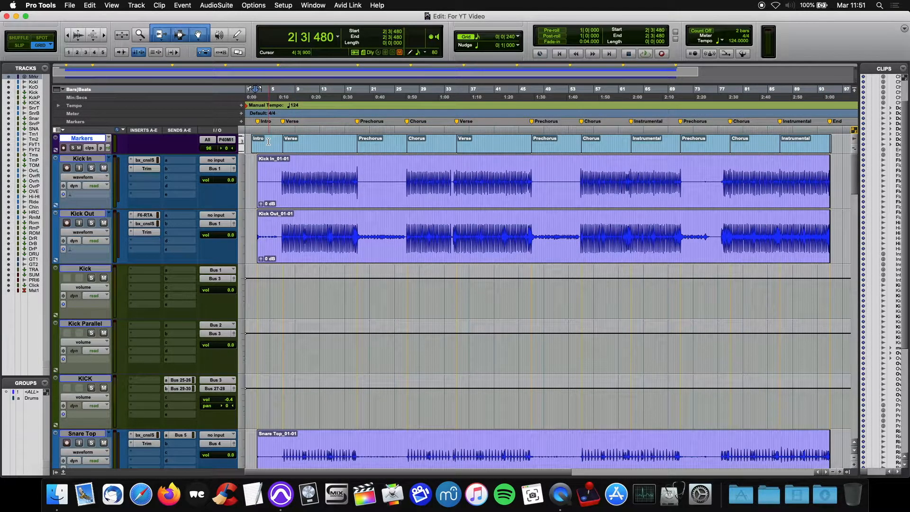
Duplicate the Markers track's playlist as Markers 2 and make the duplicate the active playlist
click(109, 140)
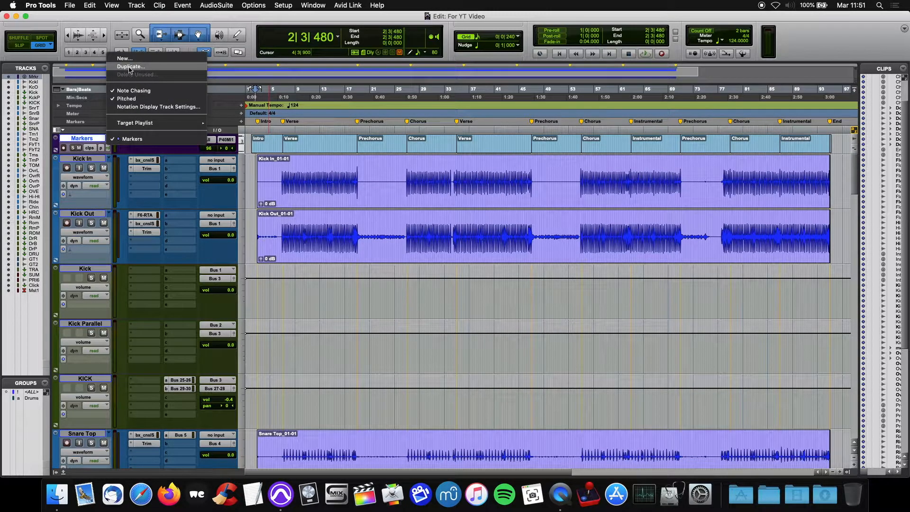
click(175, 69)
click(415, 178)
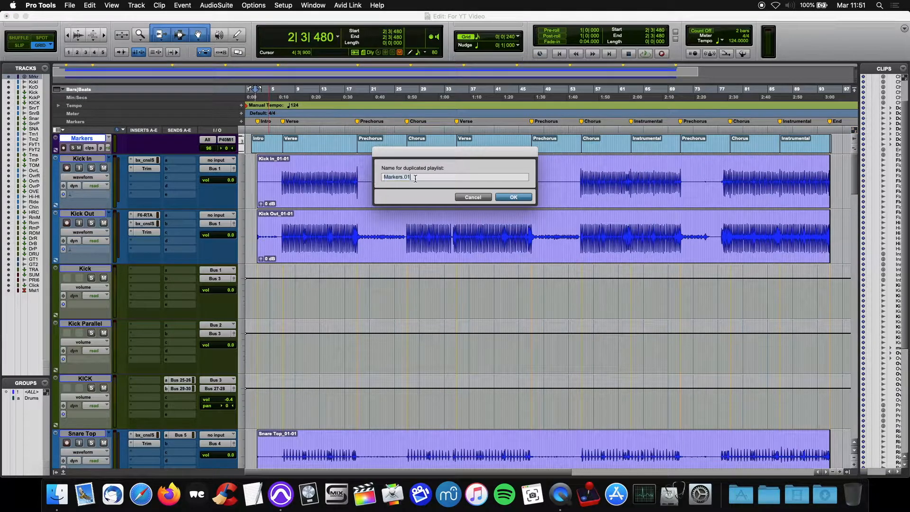
key(BackSpace)
key(BackSpace)
key(BackSpace)
text(2)
key(Return)
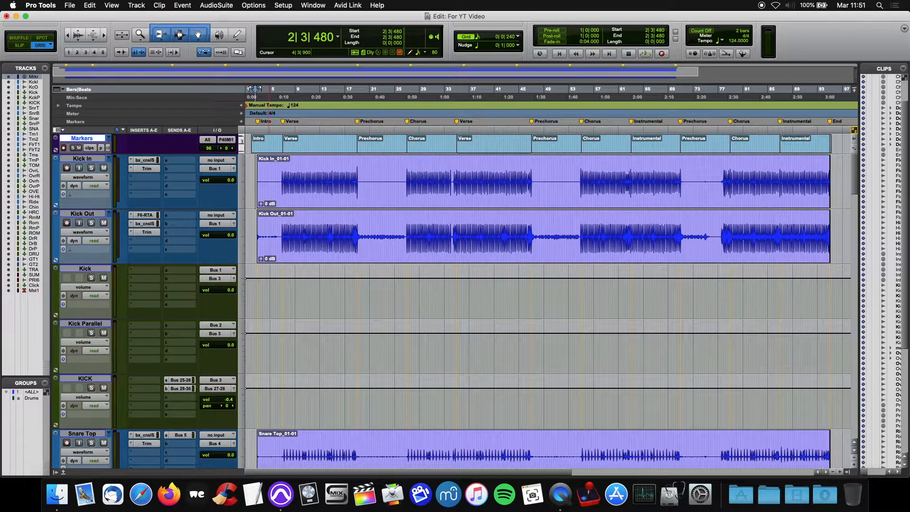
click(109, 140)
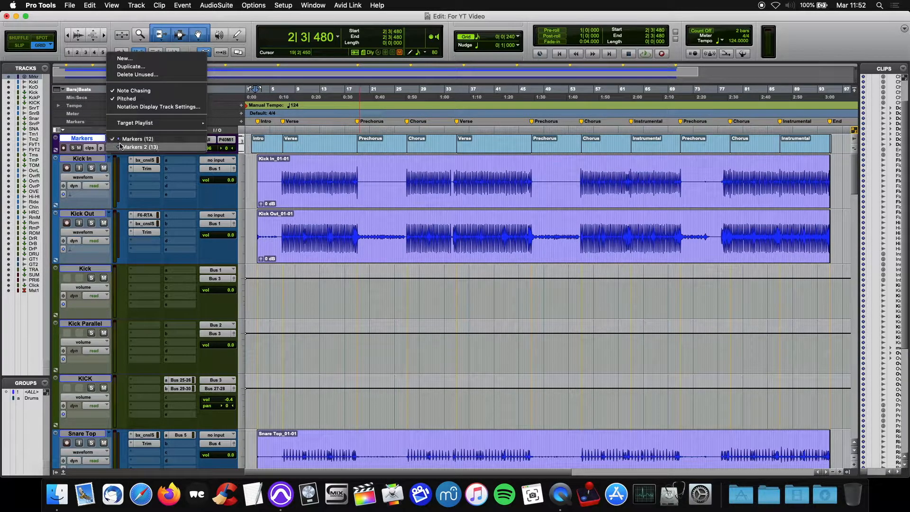
click(125, 144)
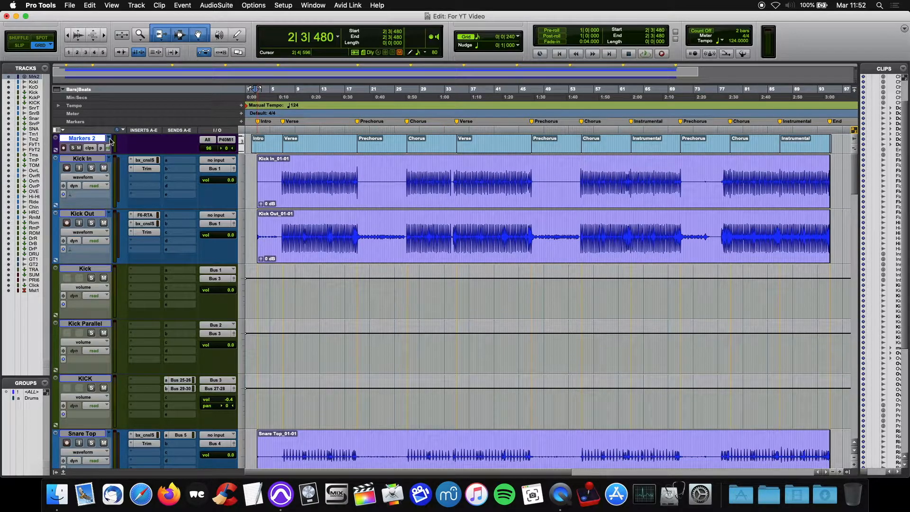
Activate the Drums group and duplicate the Kick In playlist so that all grouped drum tracks get a new playlist
click(29, 399)
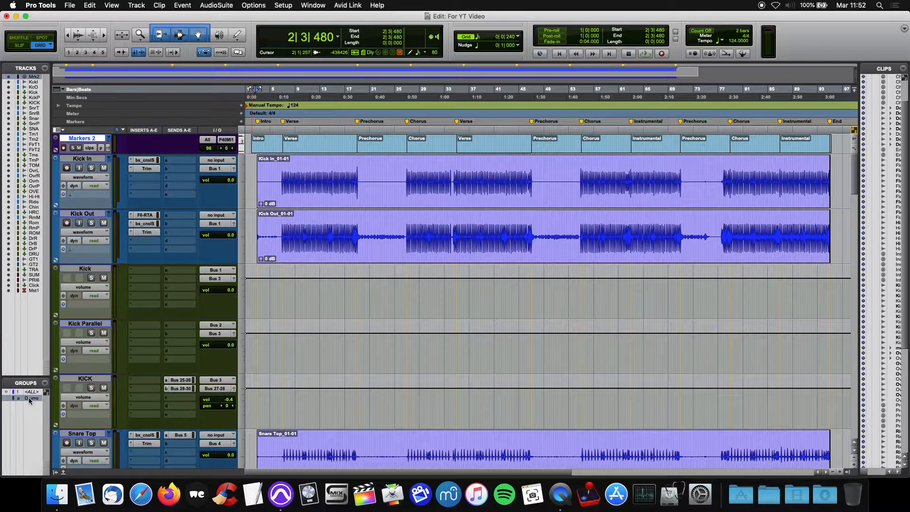
click(108, 159)
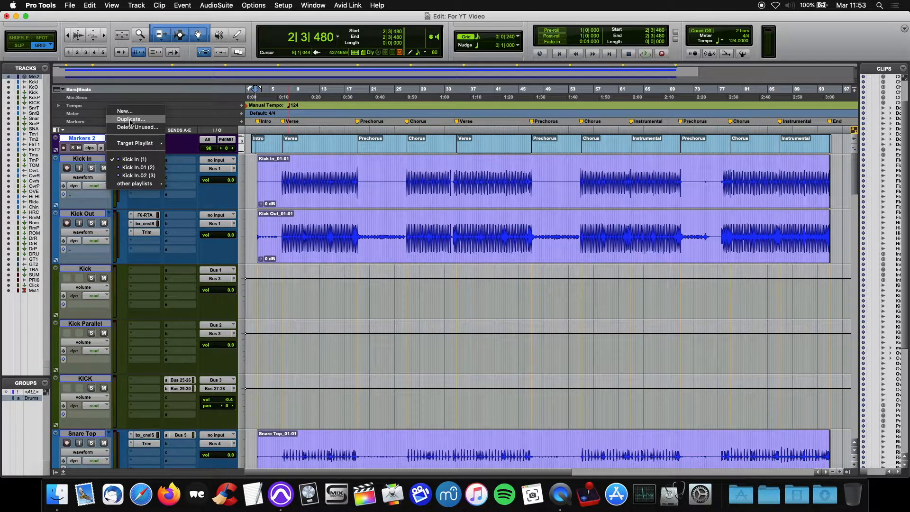
click(130, 119)
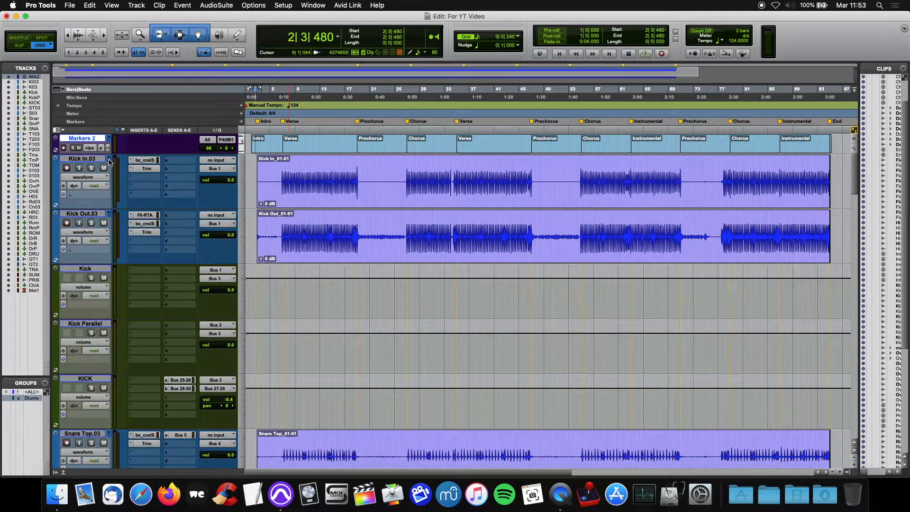
click(109, 160)
click(199, 21)
Locate the Verse, Prechorus and Chorus boundaries on the Kick In.03 track with the edit cursor
click(358, 166)
click(407, 167)
click(458, 170)
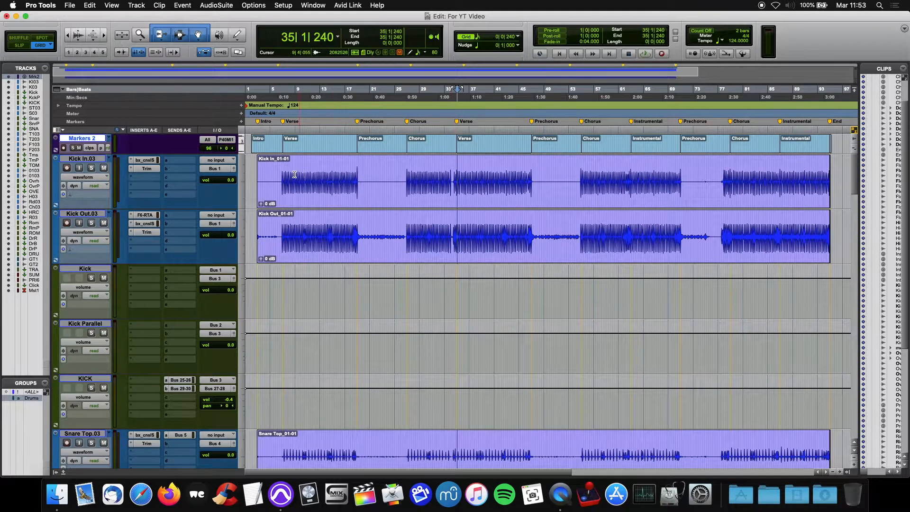
click(282, 170)
click(358, 166)
click(407, 161)
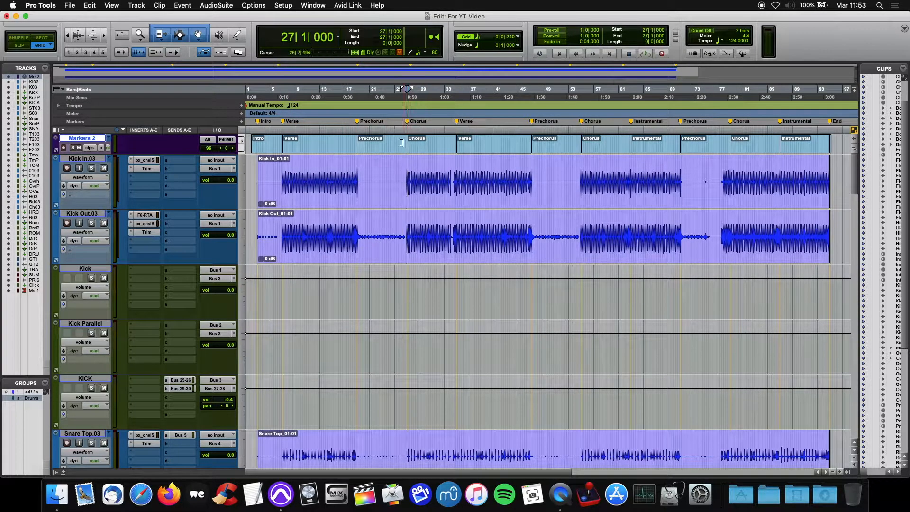
click(281, 164)
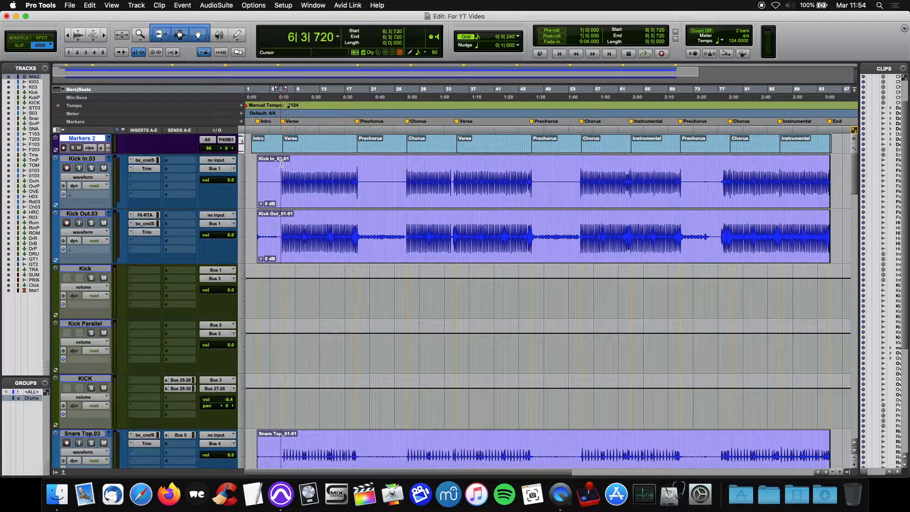
Separate the Intro and first Verse sections on all grouped drum tracks, using the matching Markers 2 clips as the selection ranges
click(271, 149)
key(semicolon)
key(b)
click(317, 149)
key(semicolon)
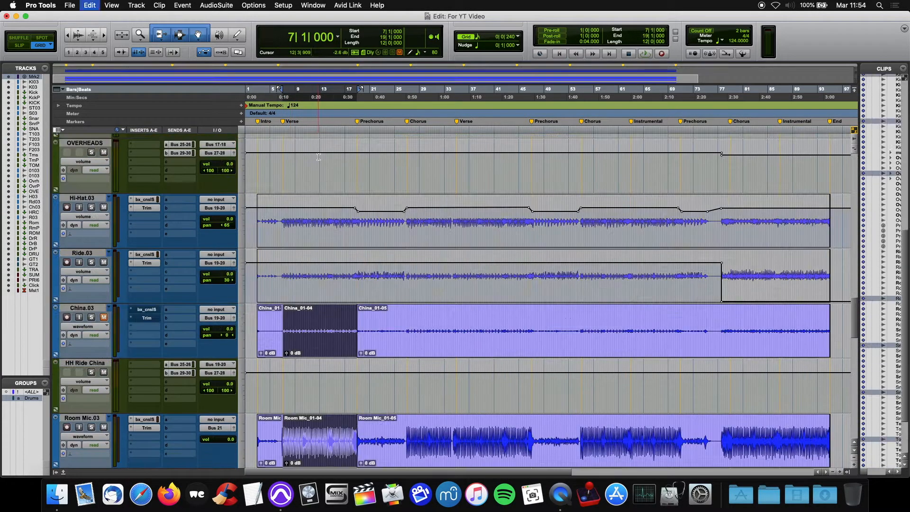
key(b)
Separate the first Prechorus and first Chorus sections on all grouped drum tracks, matching their marker clips
click(373, 149)
key(semicolon)
key(b)
click(419, 148)
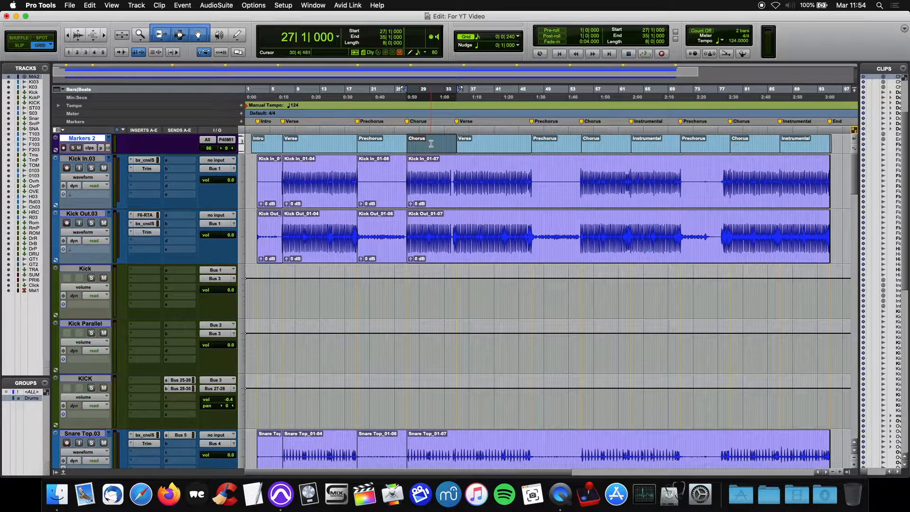
scroll(431, 151, down, 10)
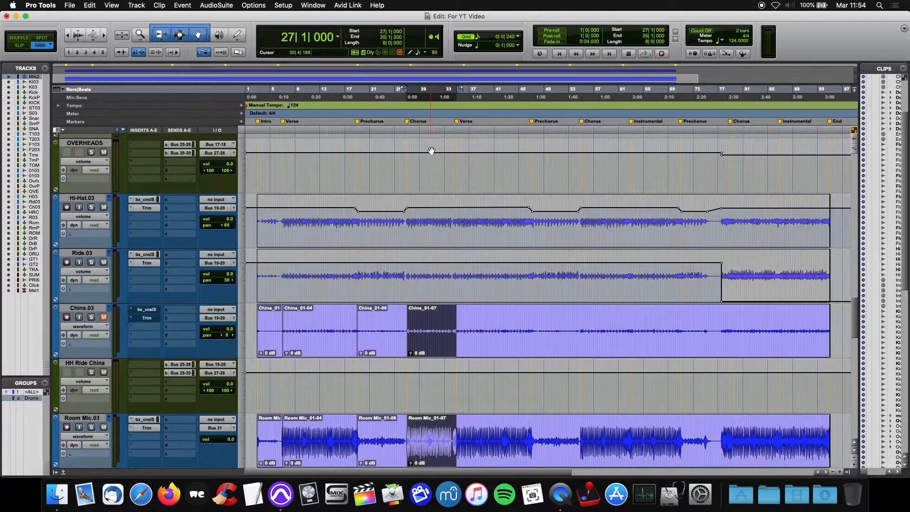
scroll(429, 197, up, 15)
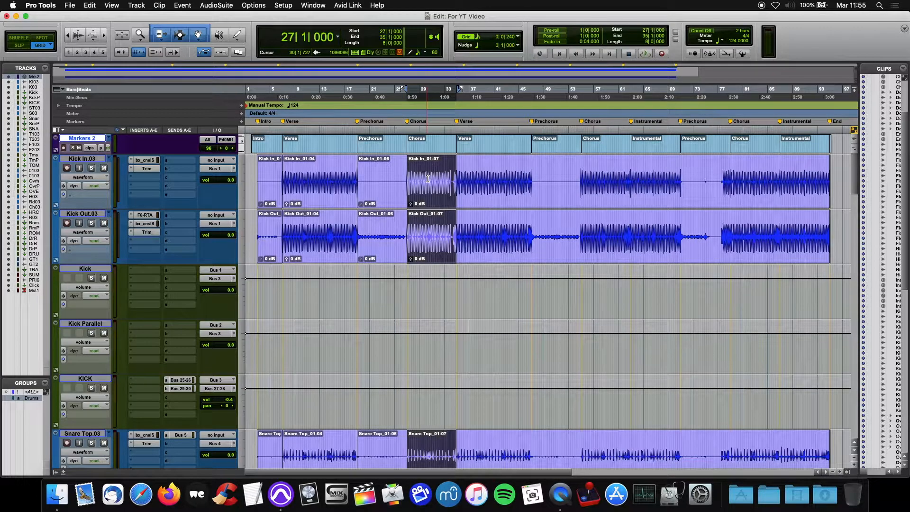
key(super+e)
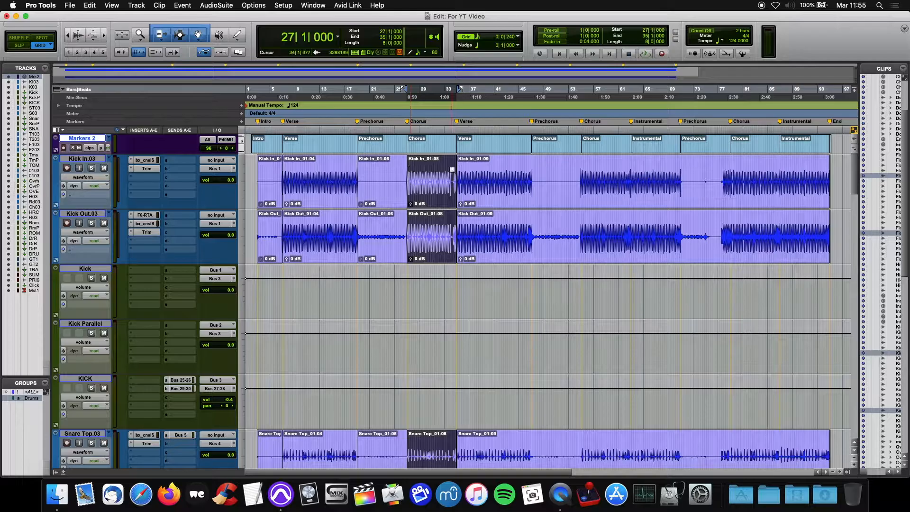
Separate the grouped drum clips at every remaining section boundary, from the second Verse through the final Instrumental
key(super+e)
drag(457, 170, 581, 163)
key(super+e)
key(ctrl+Tab)
key(super+e)
key(ctrl+Tab)
key(super+e)
key(ctrl+Tab)
key(super+e)
key(ctrl+Tab)
key(super+e)
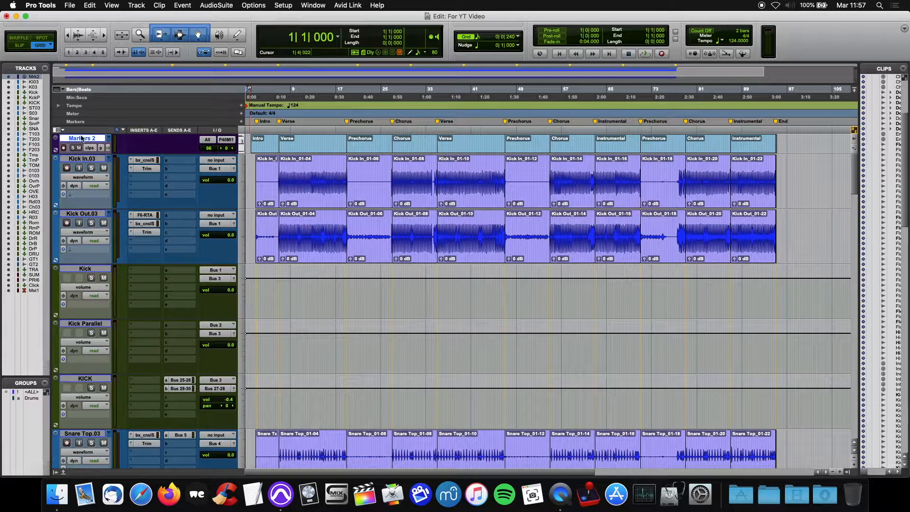
Select the Markers 2 track together with the Kick In.03, Kick Out.03, Snare Top.03 and SnareBottom.03 tracks
click(89, 159)
click(89, 212)
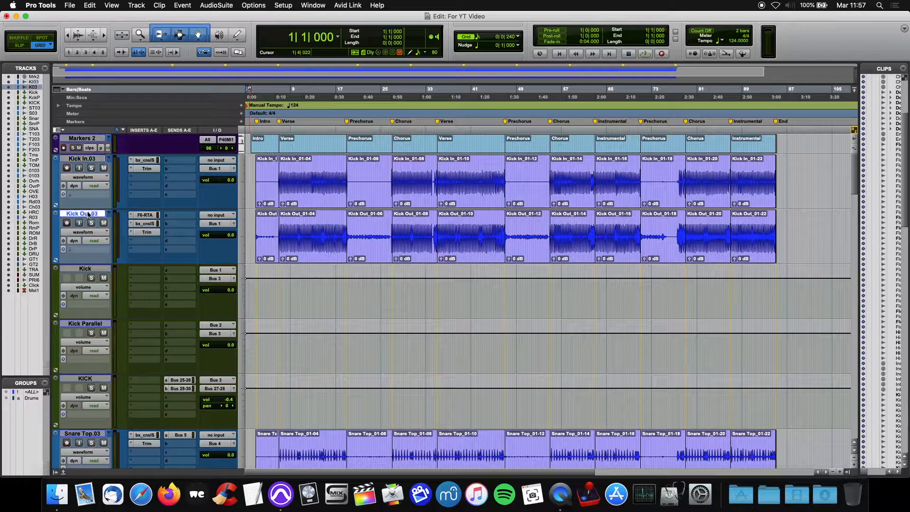
click(89, 139)
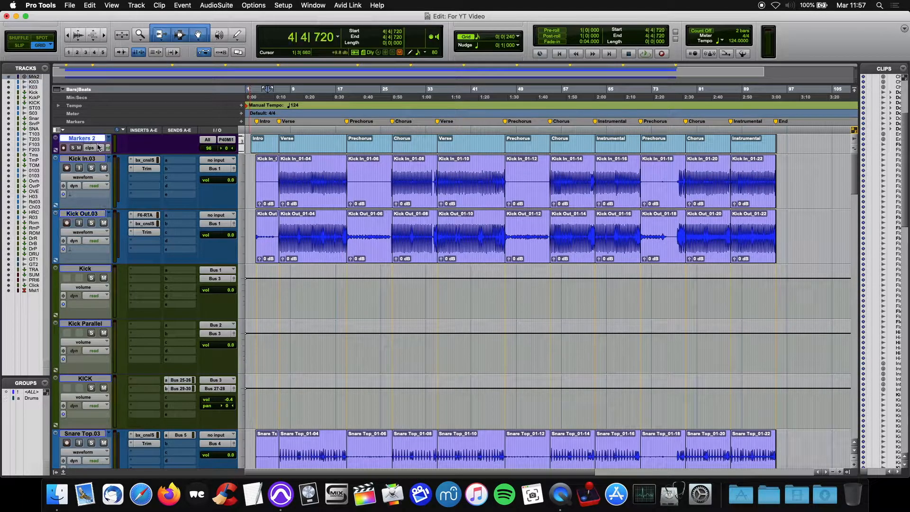
shift+click(95, 159)
shift+click(95, 214)
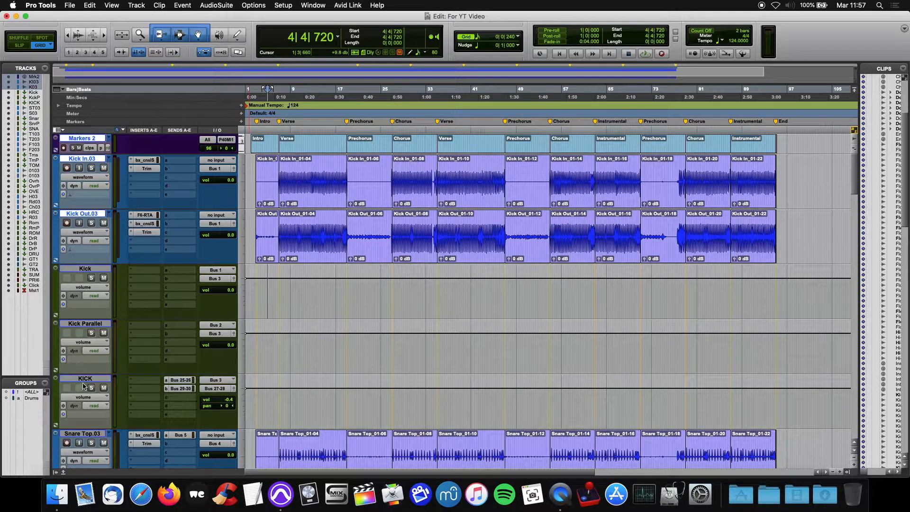
click(88, 433)
scroll(119, 370, down, 5)
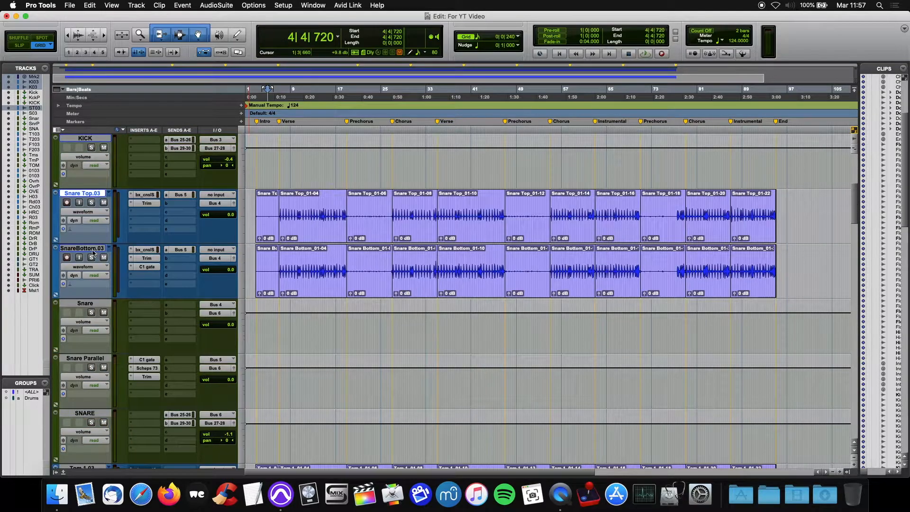
super+click(93, 251)
Add the tom, floor tom, overhead, Hi-Hat.03, Ride.03, China.03 and Room Mic.03 tracks to the track selection
scroll(92, 252, down, 4)
super+click(93, 250)
super+click(94, 303)
scroll(98, 311, down, 4)
super+click(93, 303)
scroll(91, 332, down, 6)
super+click(89, 249)
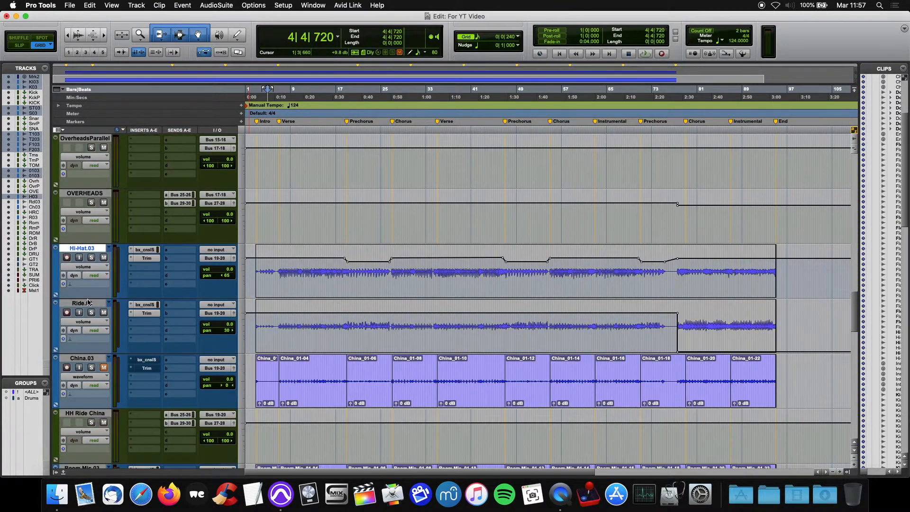
super+click(87, 303)
scroll(90, 308, up, 15)
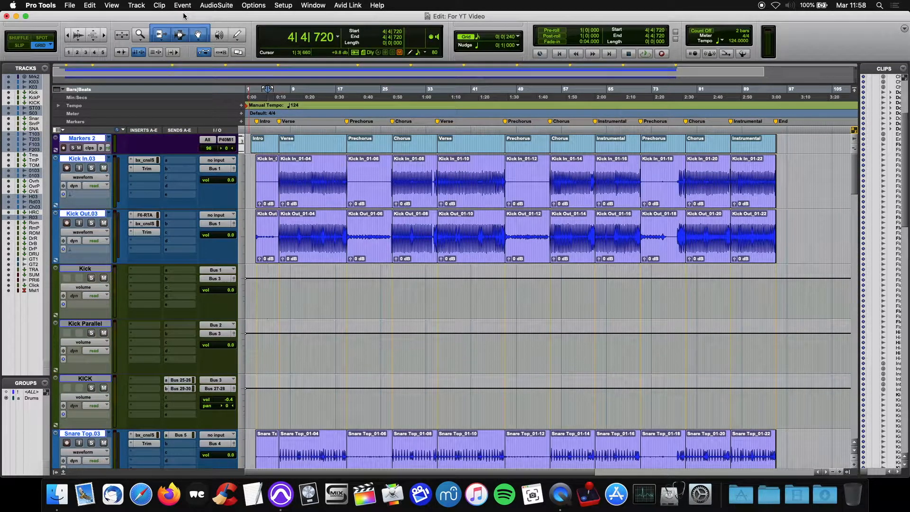
Create an Edit-type group named "Drums + Markers" from the selected tracks
key(super+g)
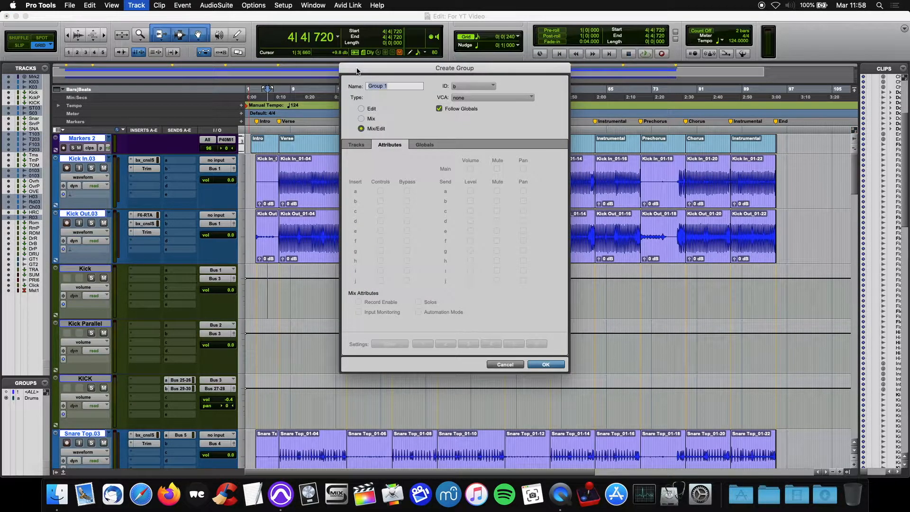
text(Drums + Markers)
click(439, 109)
click(362, 109)
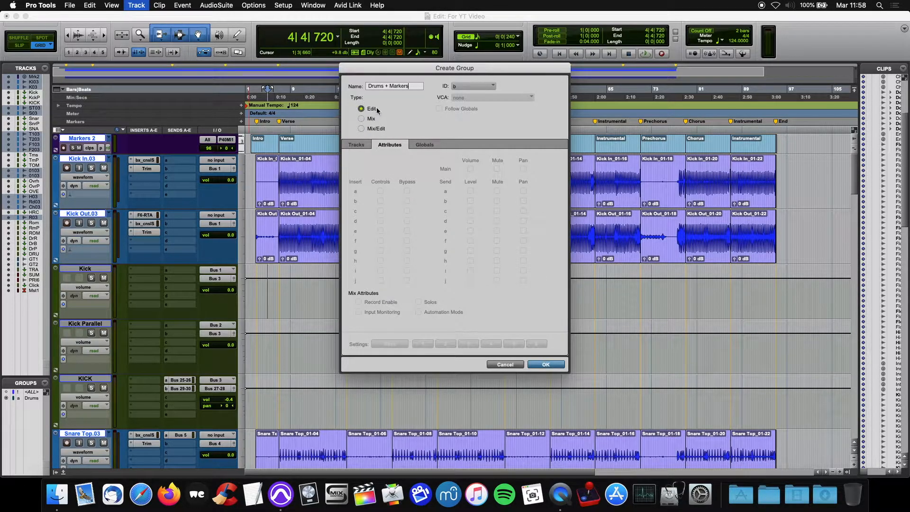
click(546, 364)
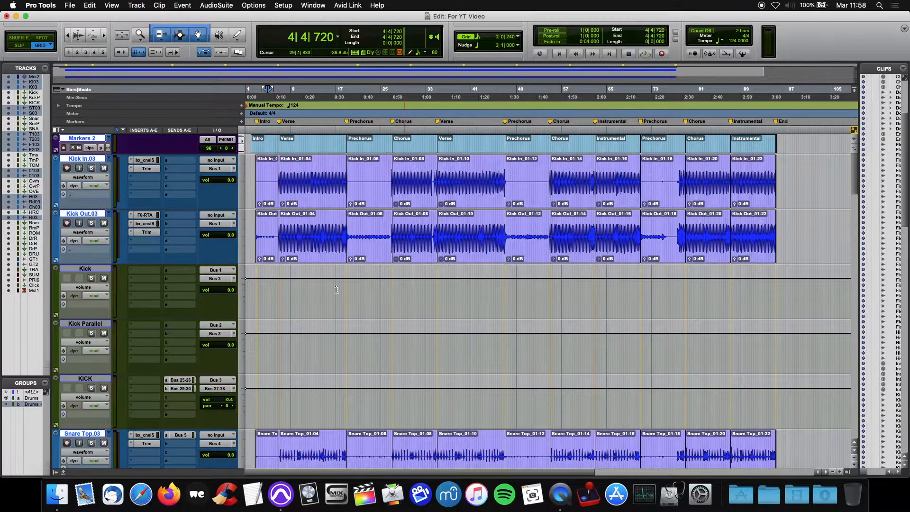
Confirm the Markers 2 playlist is in use and delete both Instrumental sections from the marker and drum tracks
click(109, 138)
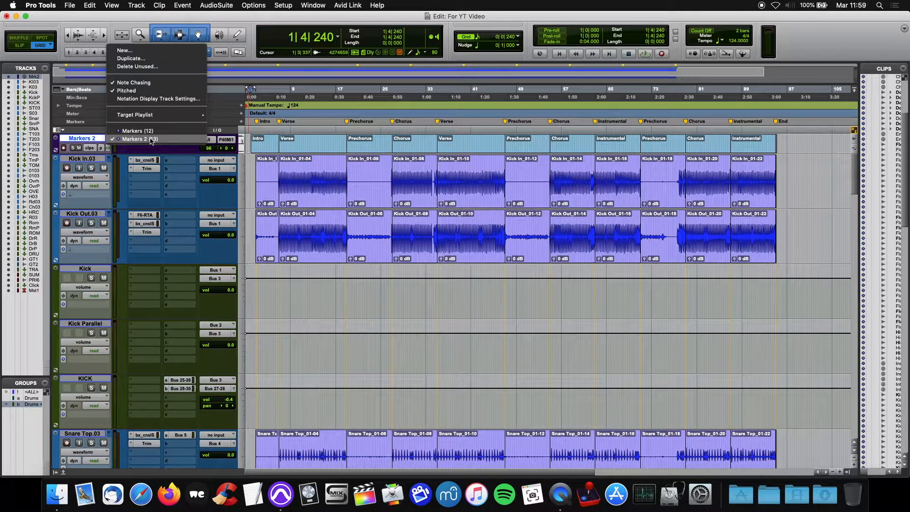
click(194, 18)
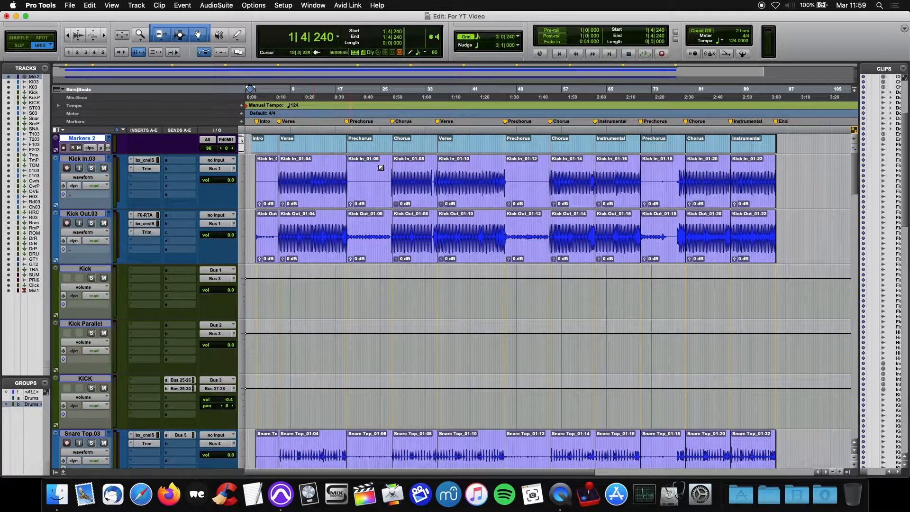
click(617, 150)
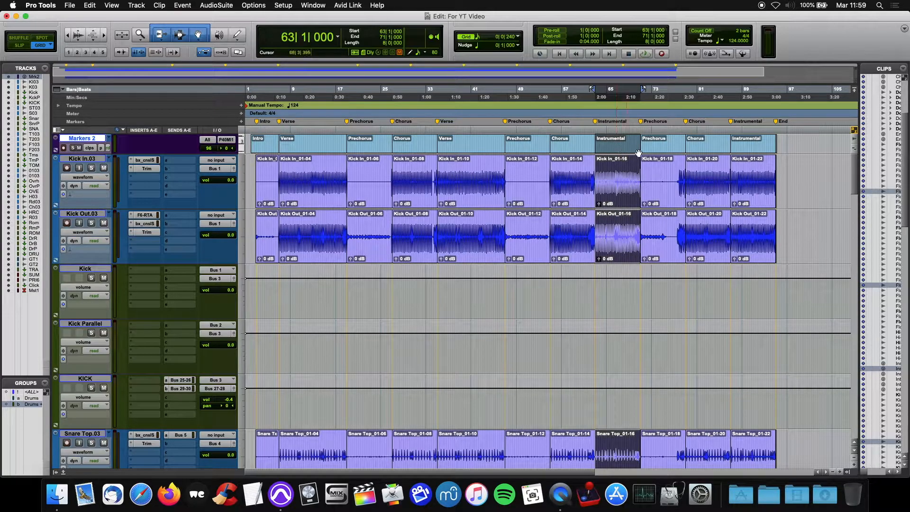
key(Delete)
click(754, 151)
key(Delete)
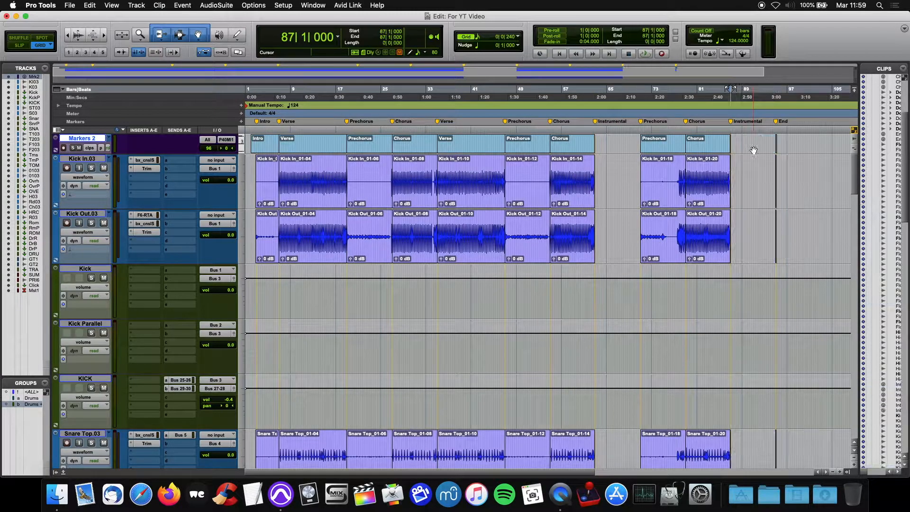
Move the last Prechorus and Chorus sections earlier on all grouped tracks so they start exactly at bar 63, directly after the preceding Chorus
click(709, 205)
shift+click(662, 198)
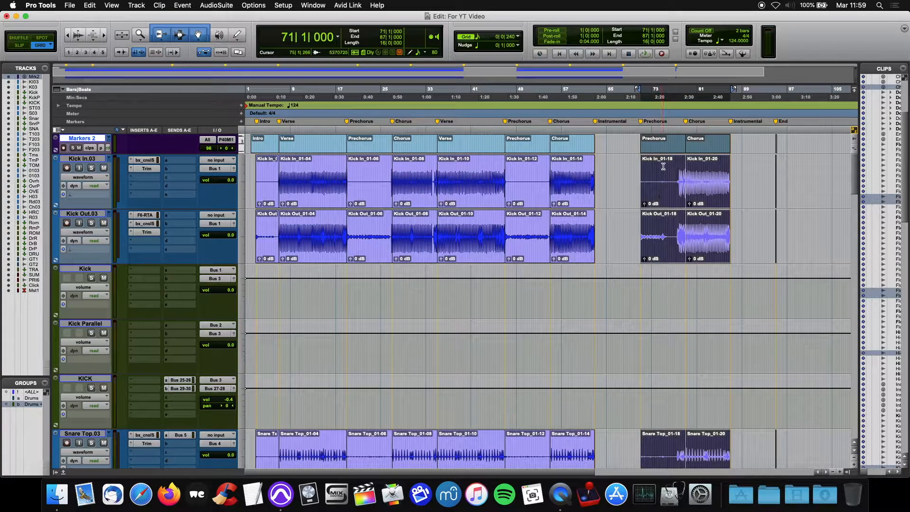
drag(664, 205, 620, 203)
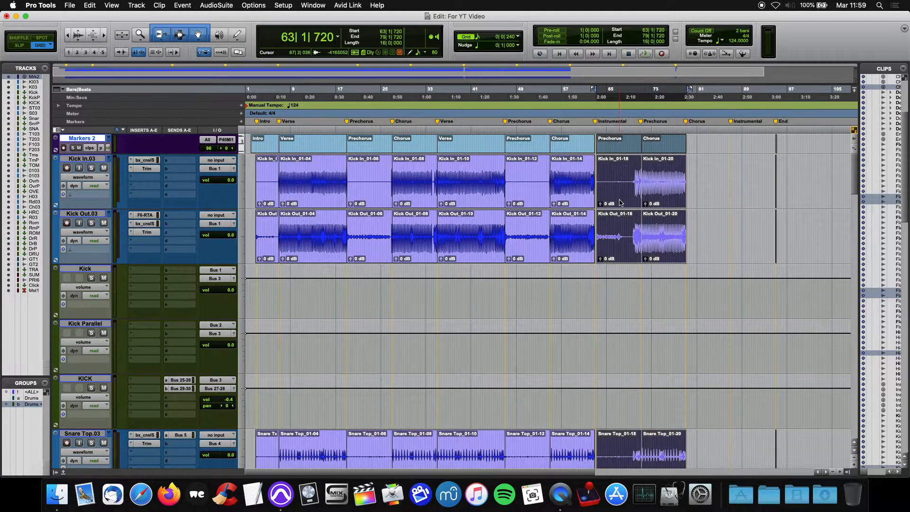
key(t)
key(t)
key(t)
key(t)
key(t)
drag(569, 152, 538, 147)
key(r)
key(r)
key(r)
key(r)
key(r)
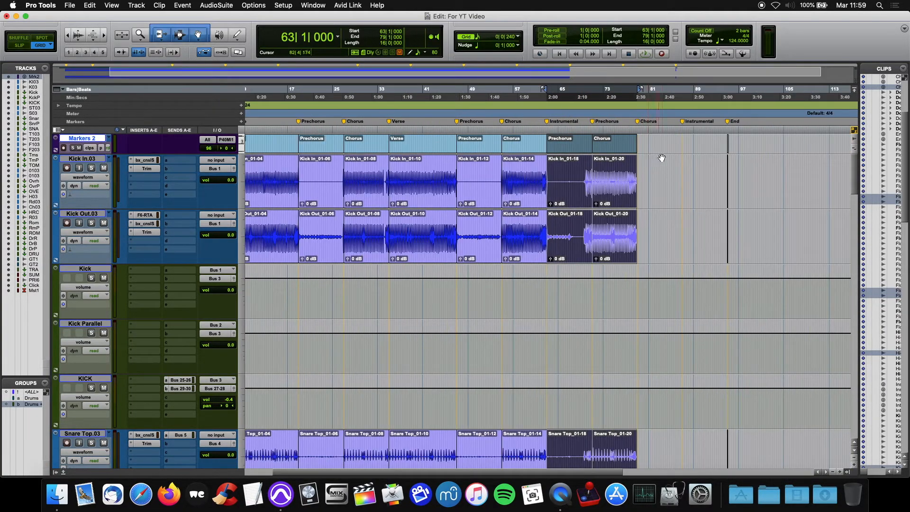
Remove the leftover clip fragments at the End marker on the grouped tracks and return to the session start
click(721, 141)
key(t)
key(t)
key(t)
key(t)
key(t)
drag(747, 151, 452, 148)
key(r)
key(r)
key(r)
key(r)
key(r)
key(Return)
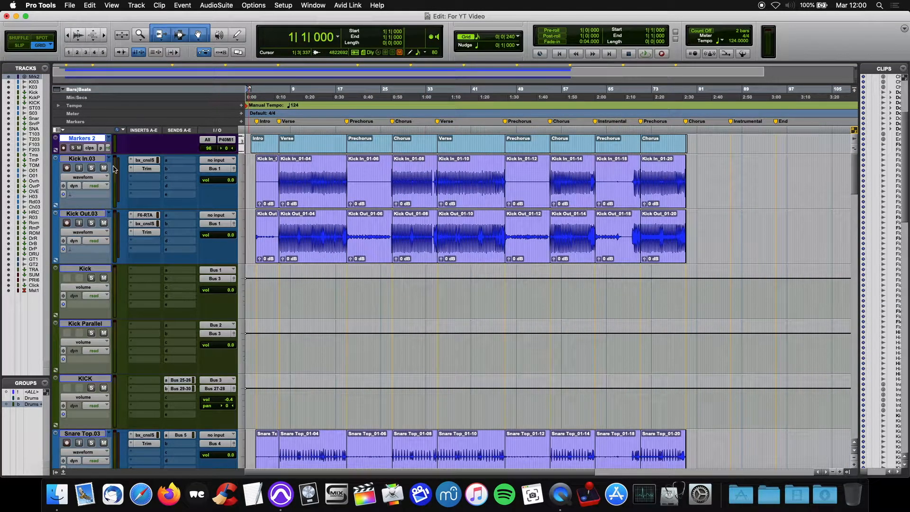
Switch the marker track back to the Markers playlist and the drum tracks back to the original Kick In playlist
click(110, 140)
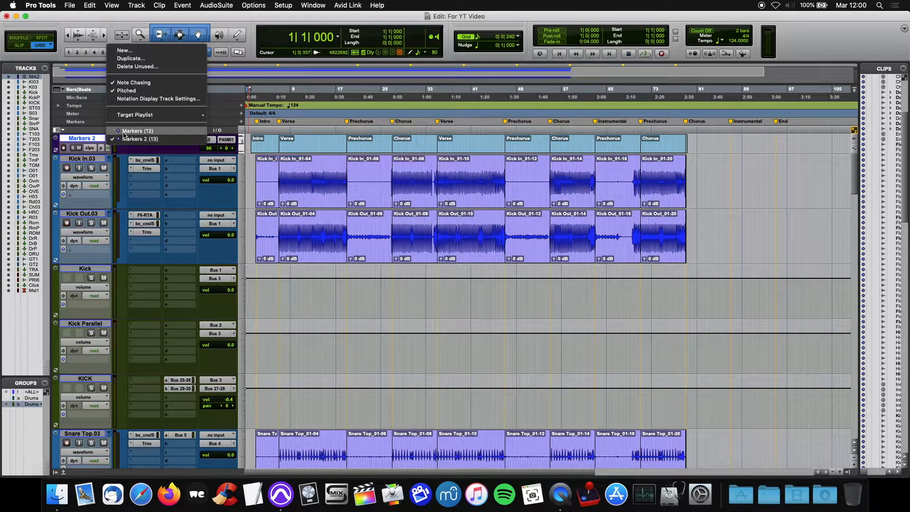
click(126, 134)
click(123, 129)
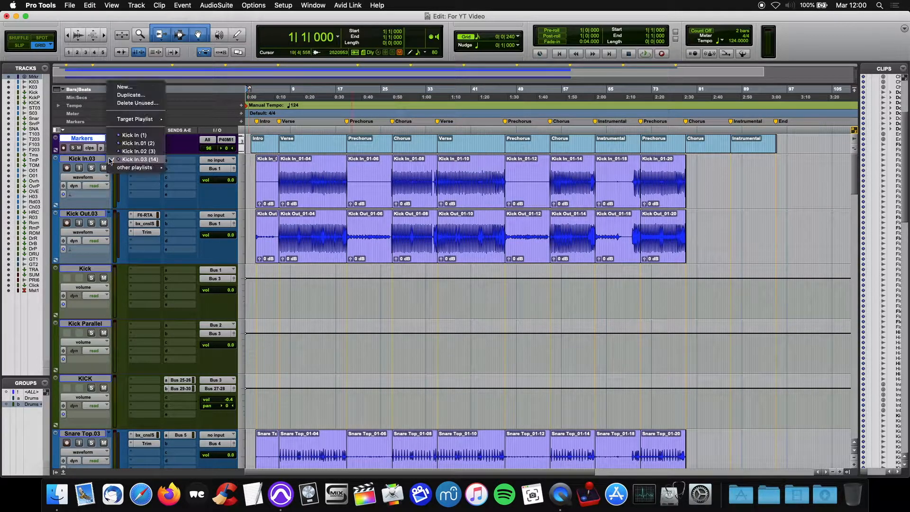
click(119, 137)
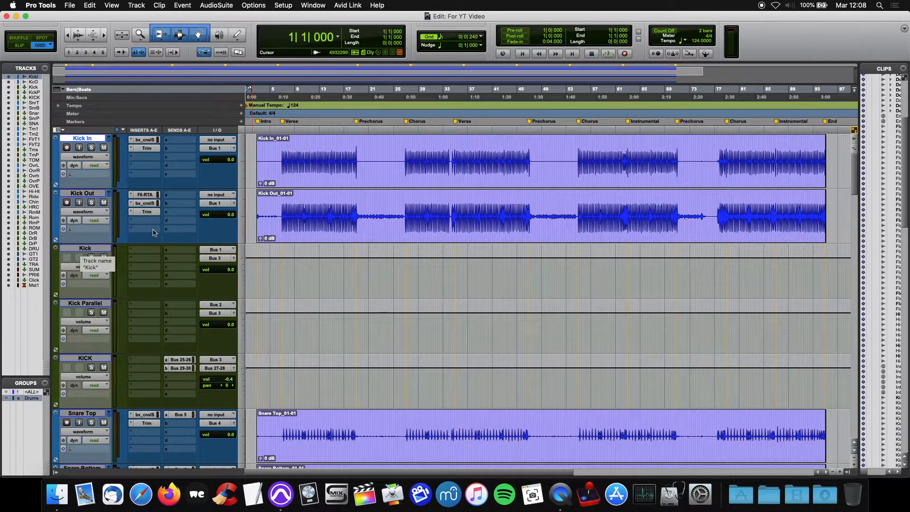
Examine the Toms track's volume automation against the tom and floor tom fills in the clips above it
scroll(151, 234, down, 15)
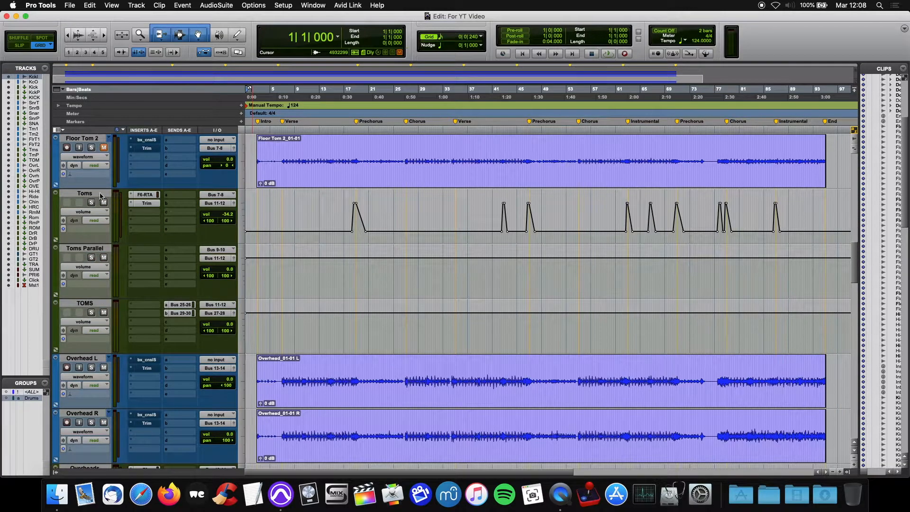
scroll(139, 239, up, 3)
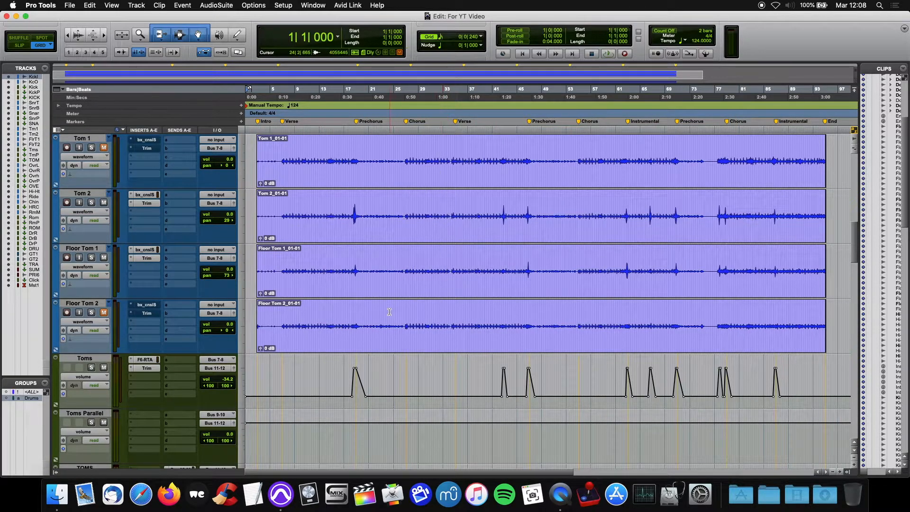
drag(299, 393, 425, 394)
click(285, 404)
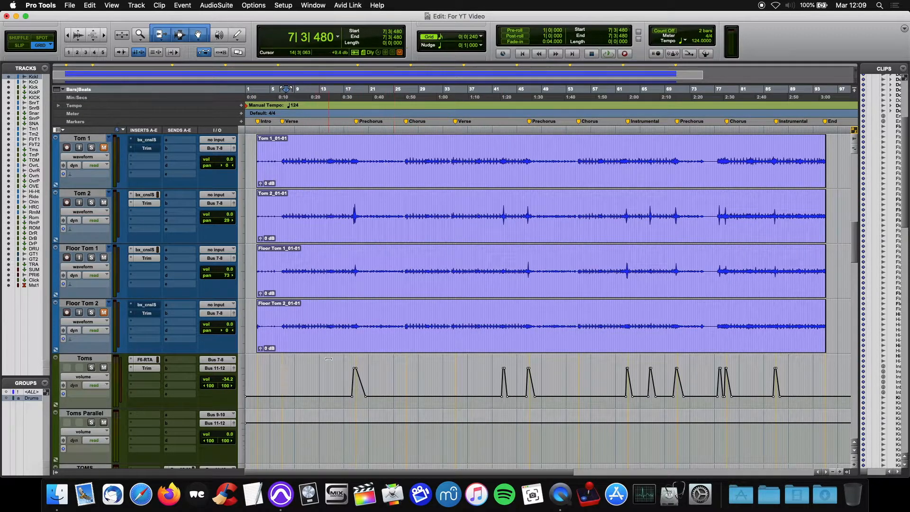
click(345, 401)
drag(345, 401, 375, 401)
click(456, 404)
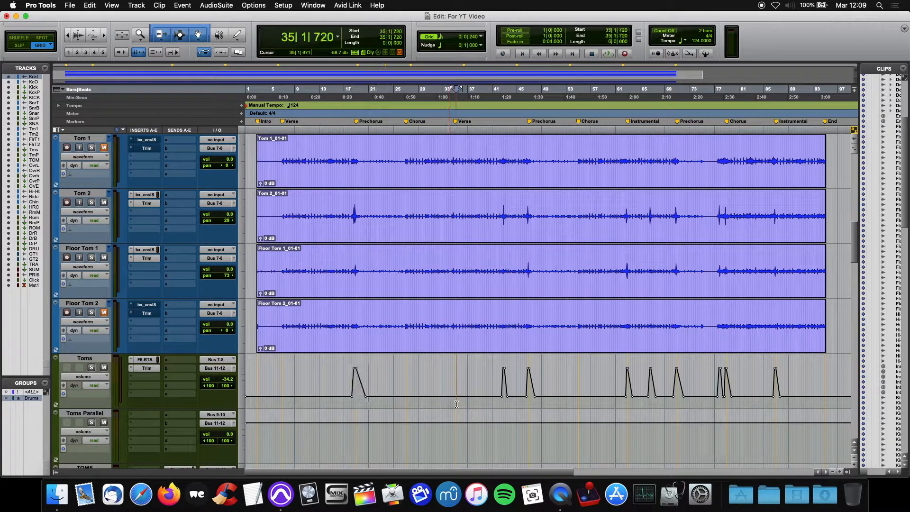
Compare the grouped drum takes by switching between the Tom 2 and Tom 2.01 playlists, ending on Tom 2
click(109, 193)
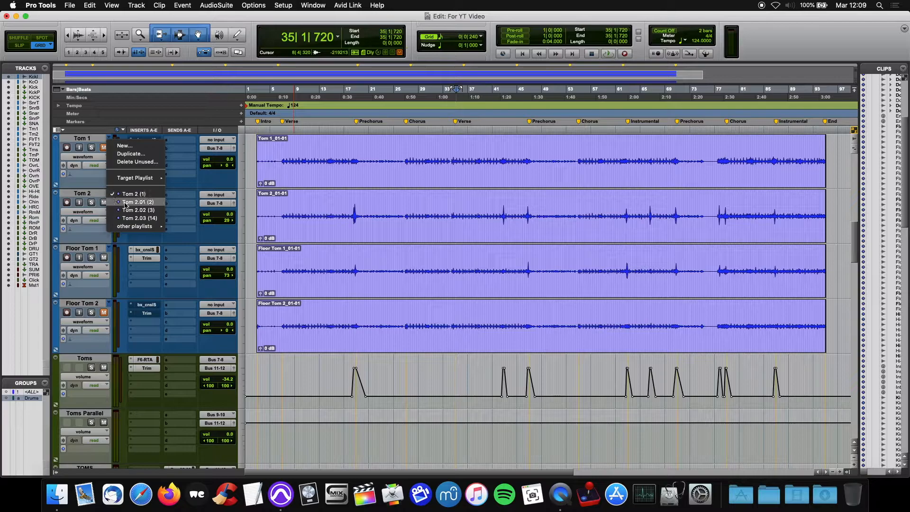
click(121, 202)
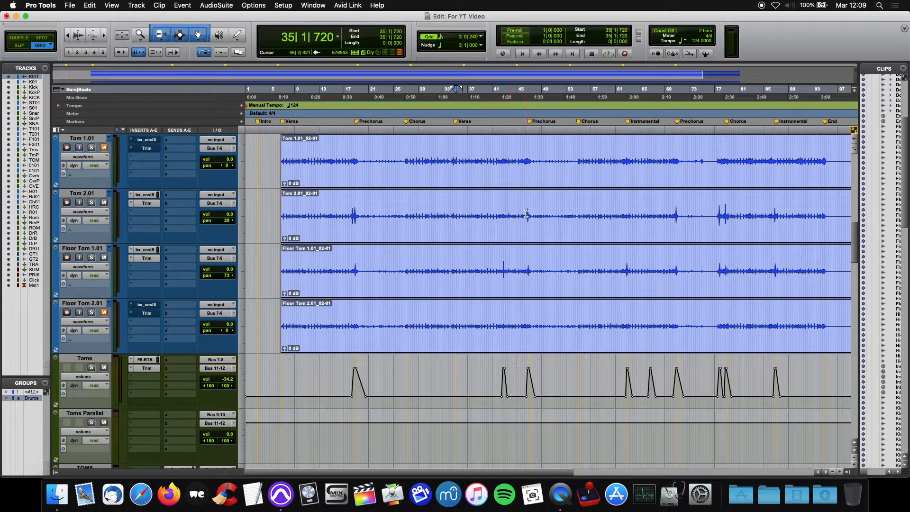
key(shift+Down)
click(109, 193)
click(124, 196)
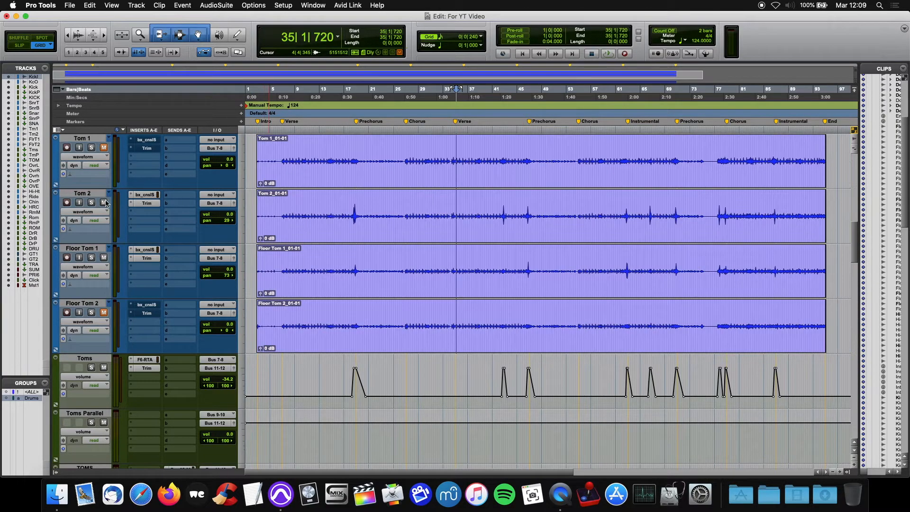
click(106, 201)
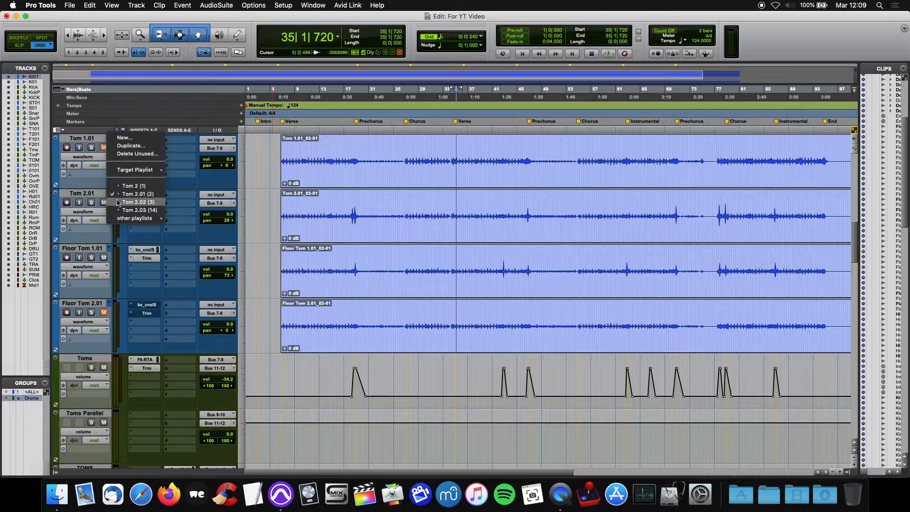
click(124, 186)
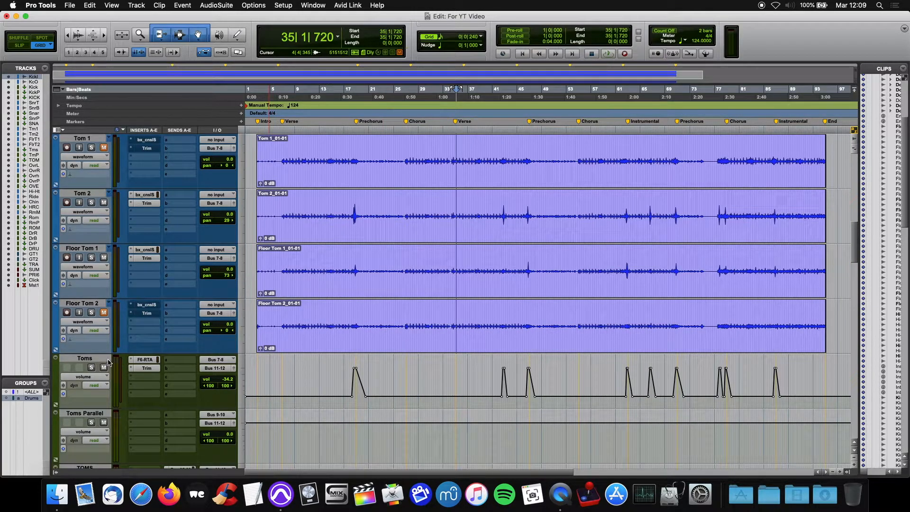
Examine the Toms track's volume automation by highlighting its fill moves from the Verse through to the last Instrumental section
drag(807, 388, 323, 397)
click(318, 397)
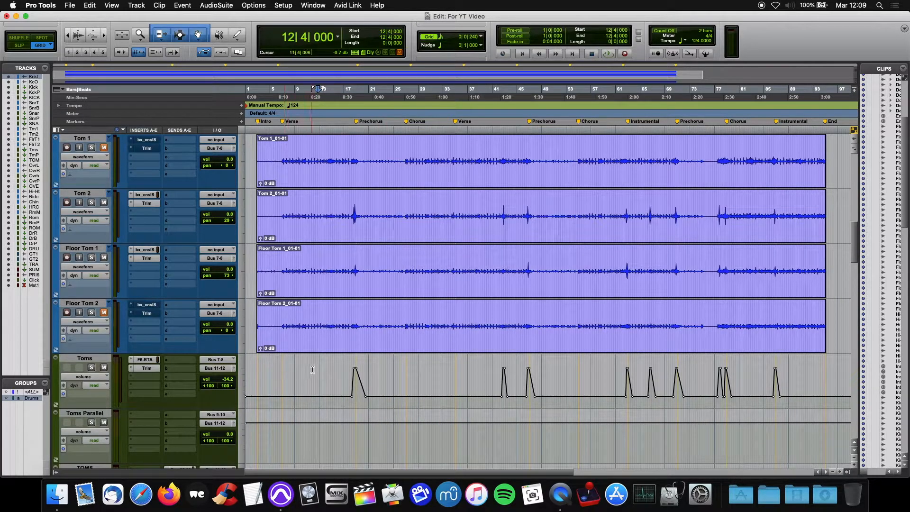
scroll(312, 370, down, 3)
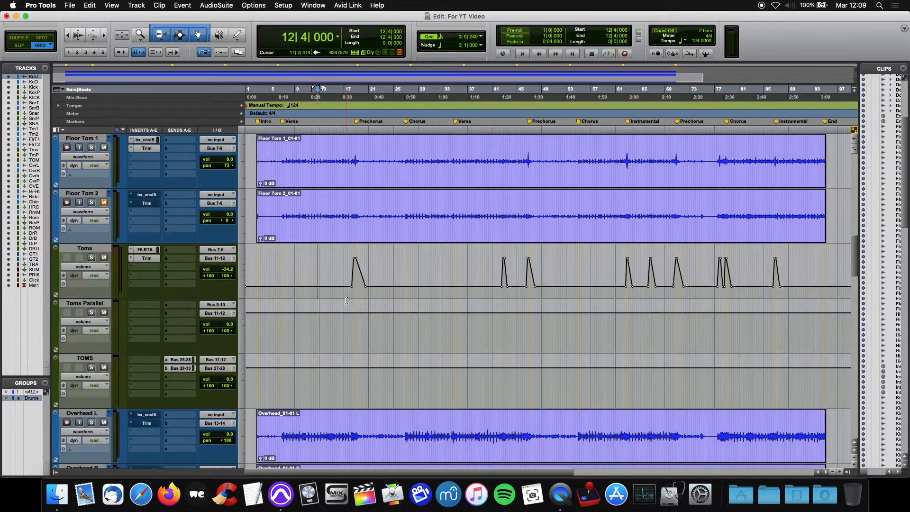
click(90, 250)
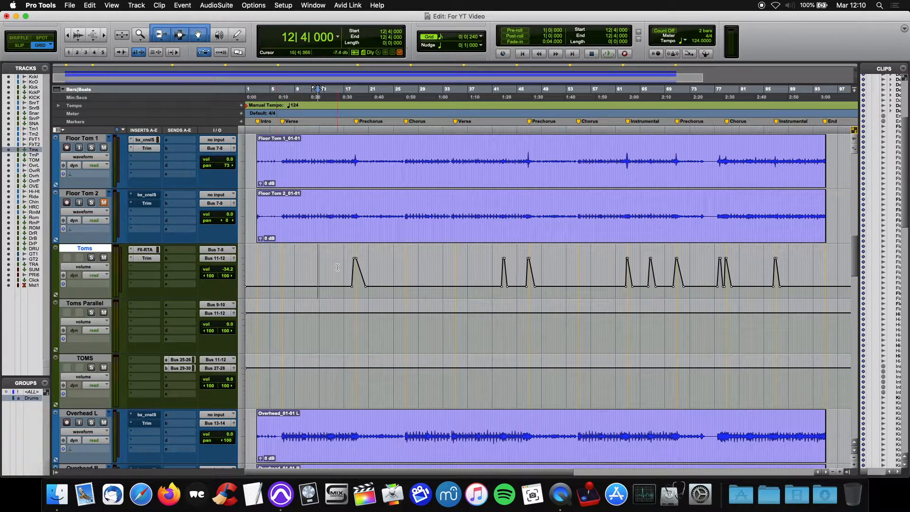
drag(312, 266, 820, 267)
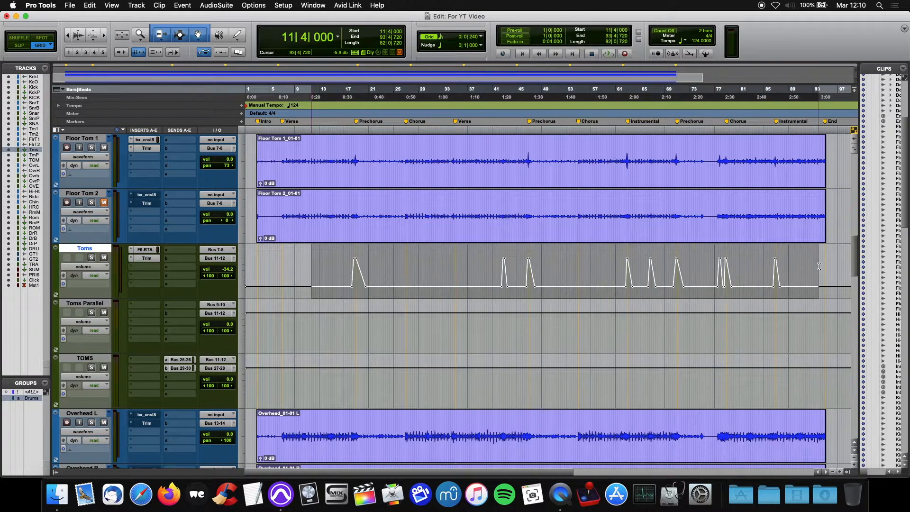
click(318, 266)
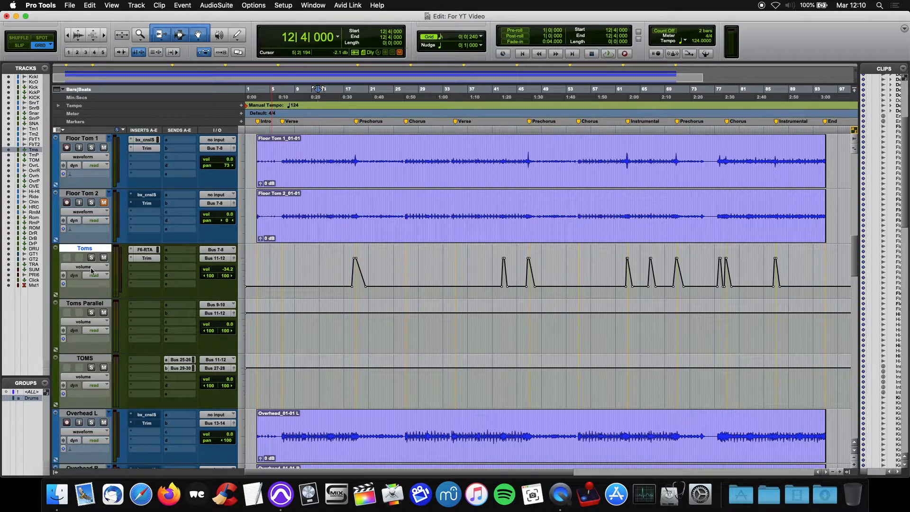
Rename the Toms track as Toms 1
double_click(87, 249)
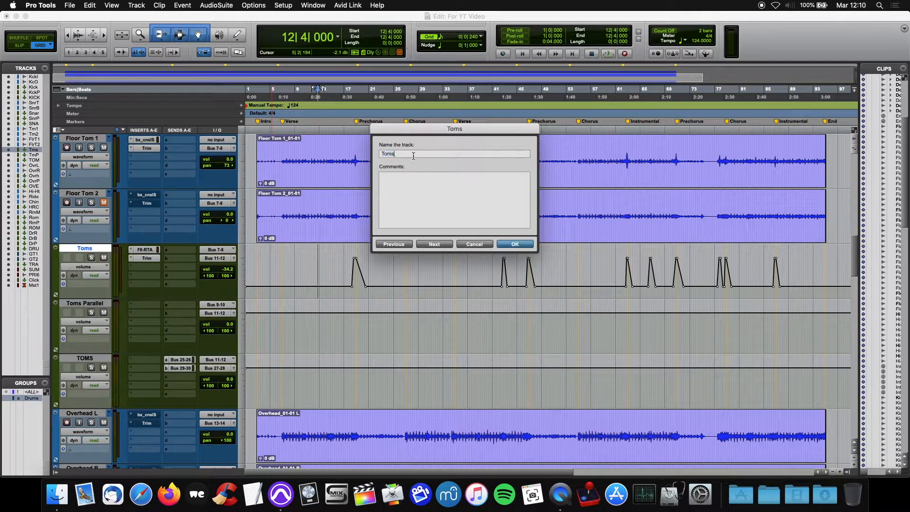
text(1)
key(Return)
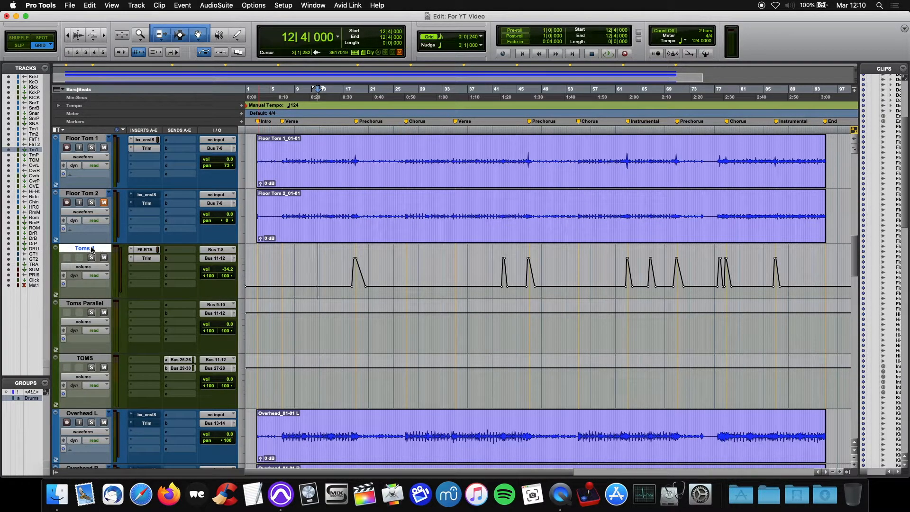
Set up a new stereo Aux Input track named Toms 2 below Toms 1
scroll(166, 261, down, 2)
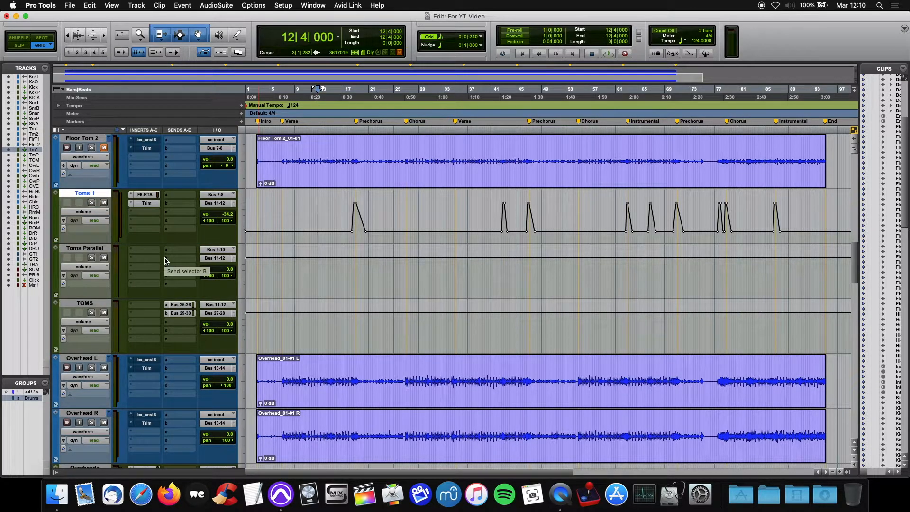
key(super+shift+n)
click(346, 173)
click(352, 181)
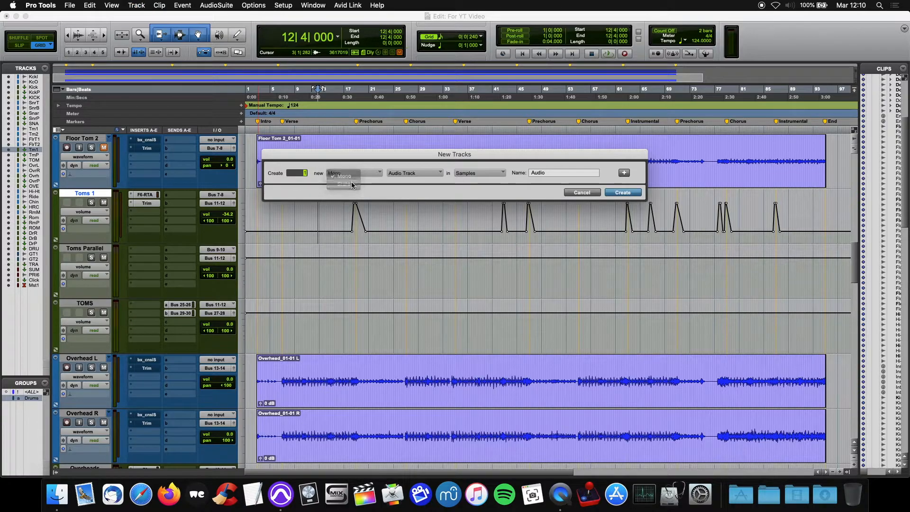
click(404, 173)
click(409, 180)
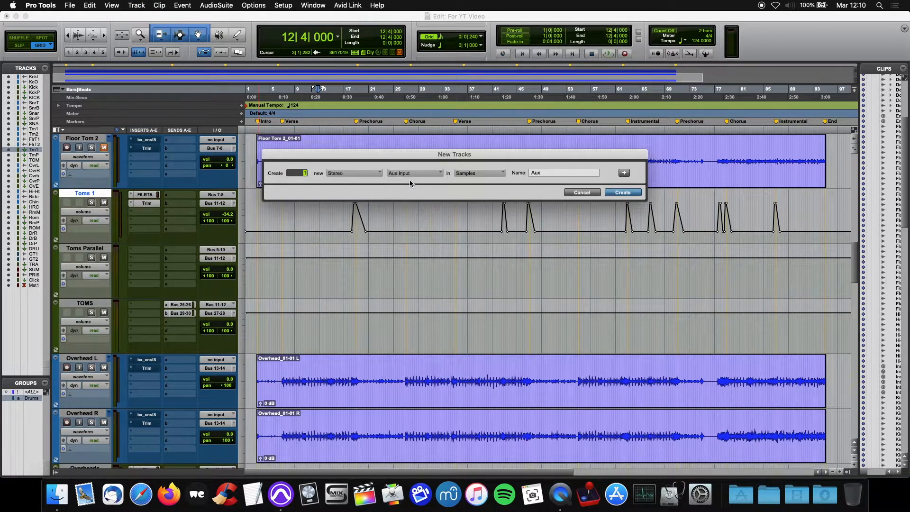
click(551, 175)
text(Toms 2)
Add a second stereo Aux Input named Toms 3 to the new-track list and create both tracks
click(624, 173)
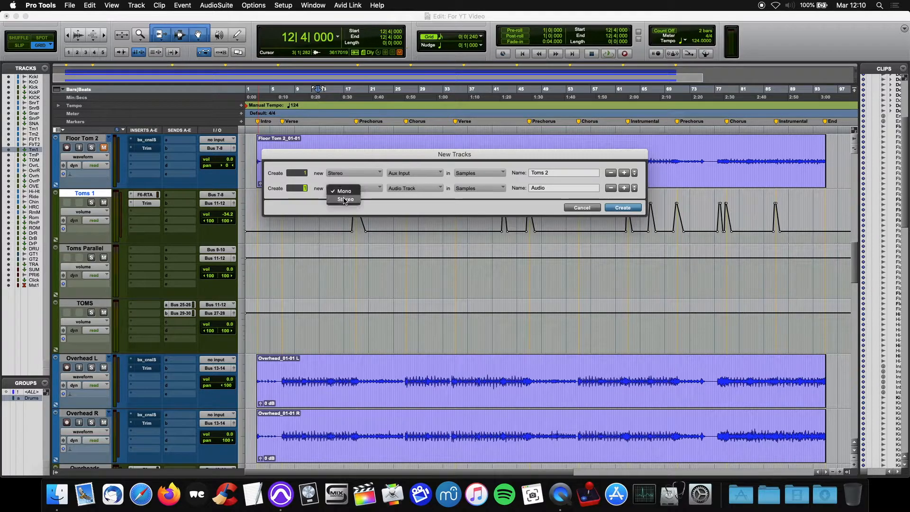
click(393, 189)
click(413, 199)
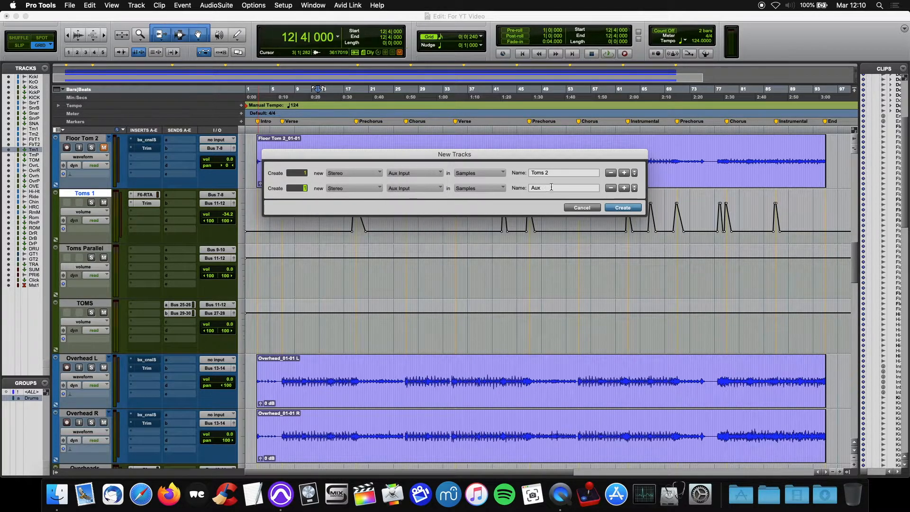
text(Toms)
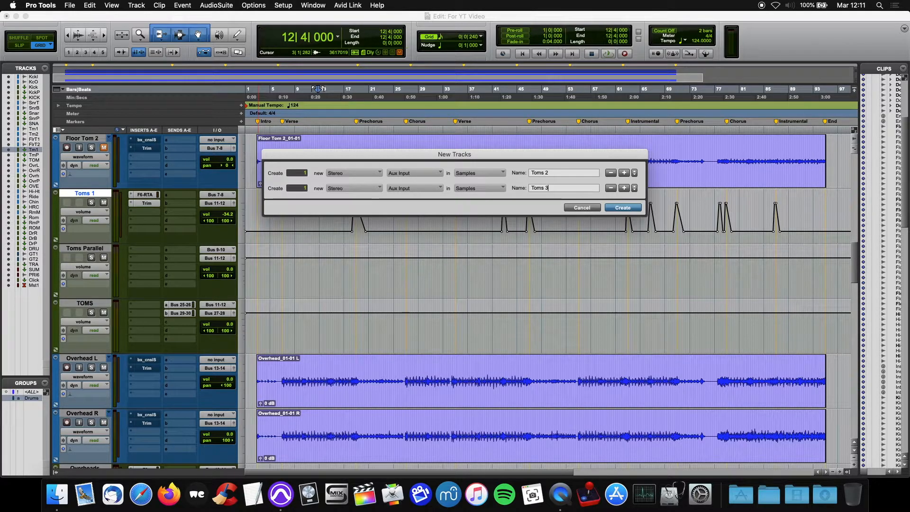
text( 3)
key(Return)
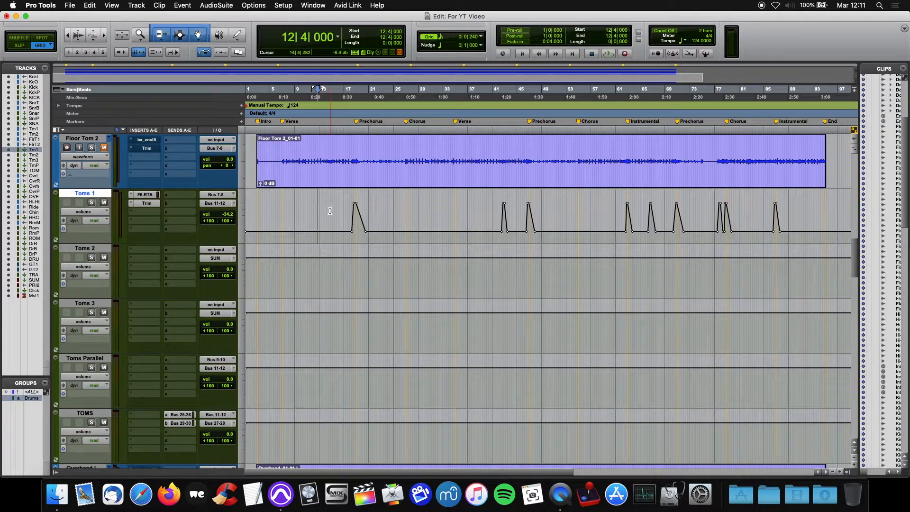
Review the original tom playlists and the playlist choices for Floor Tom 1 against the Toms 1 volume automation
drag(306, 208, 322, 210)
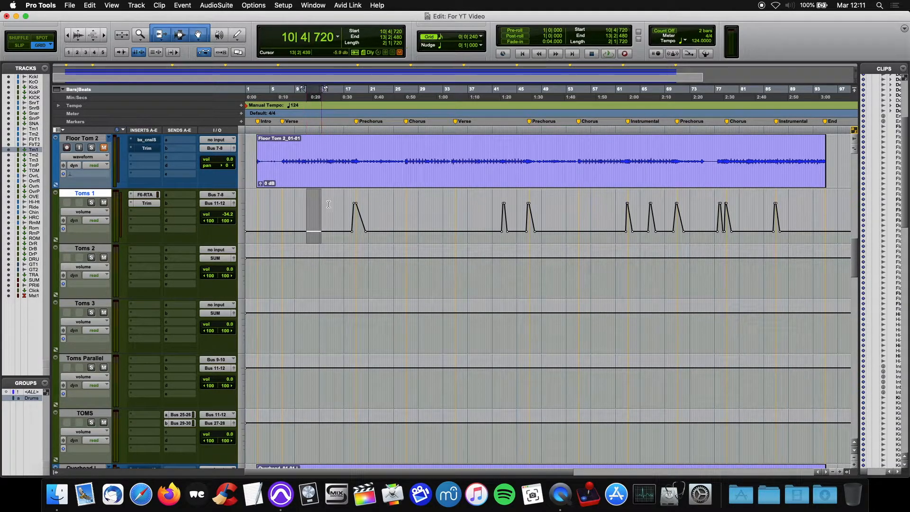
scroll(332, 199, up, 3)
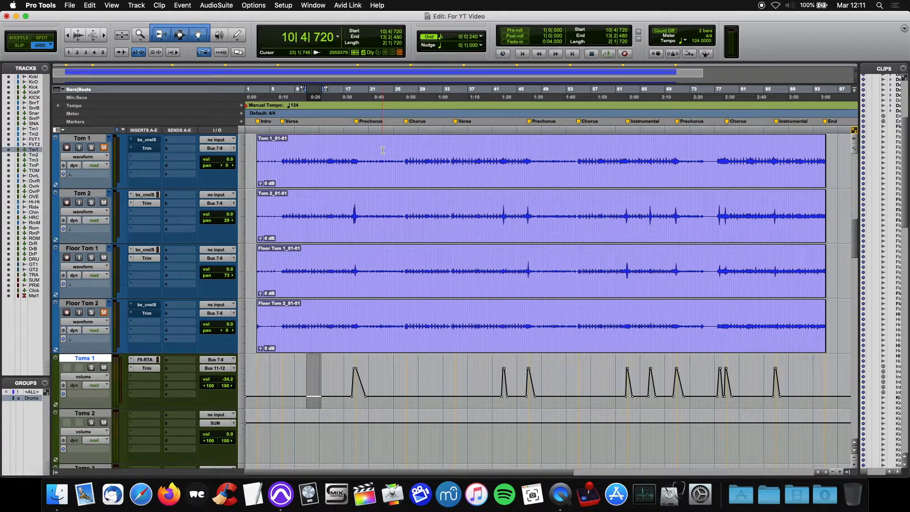
click(108, 249)
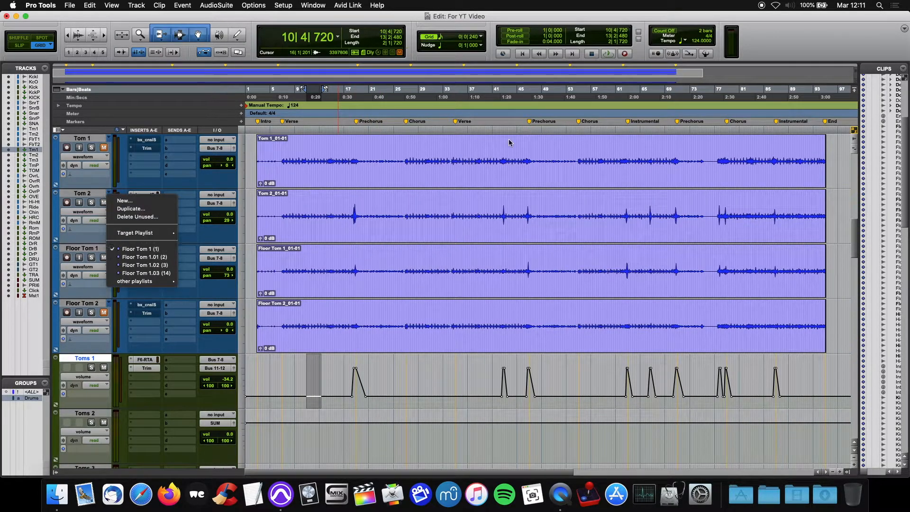
key(Escape)
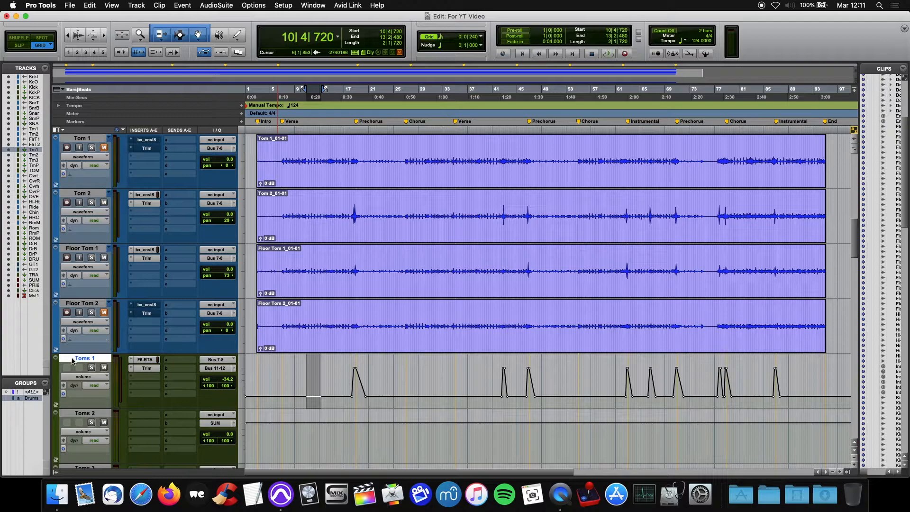
click(301, 381)
Switch the grouped drums to Floor Tom 2.01 with Toms 2 selected, then to Floor Tom 2.02 with Toms 3 selected
click(108, 304)
click(113, 312)
scroll(122, 308, down, 2)
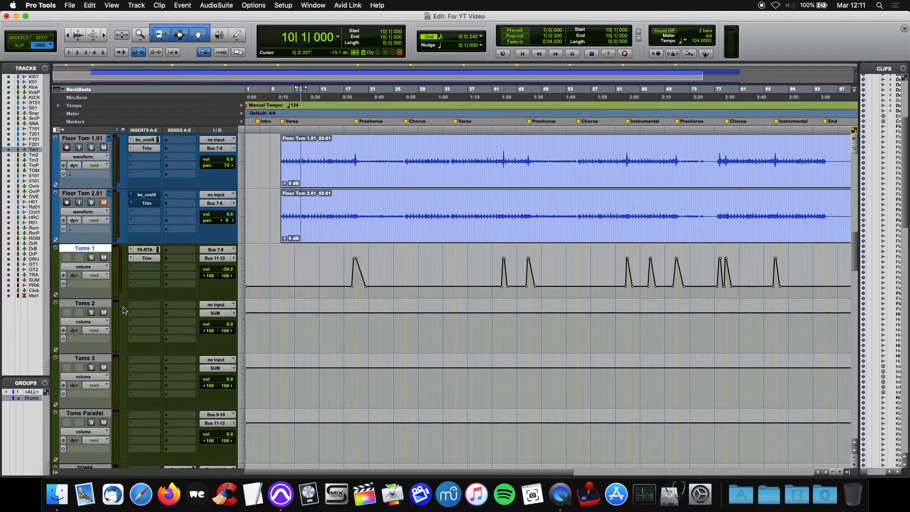
click(87, 304)
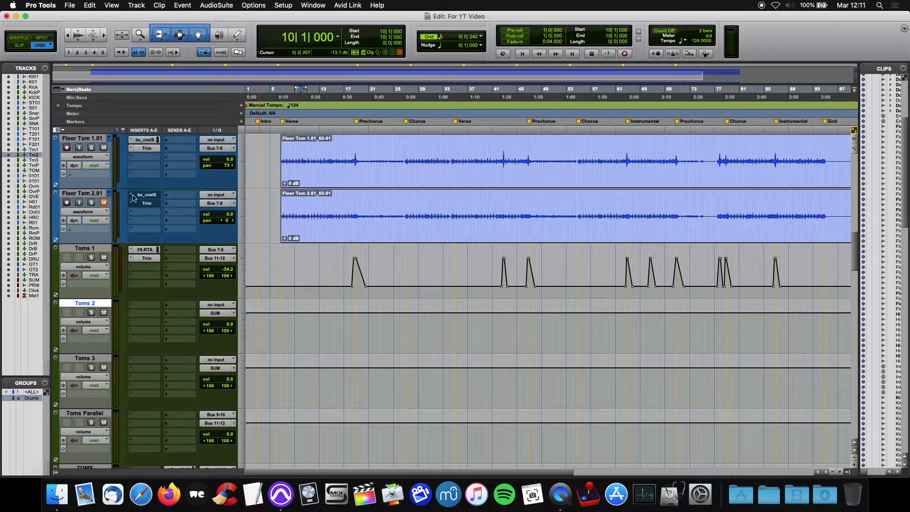
click(109, 193)
click(124, 203)
click(88, 360)
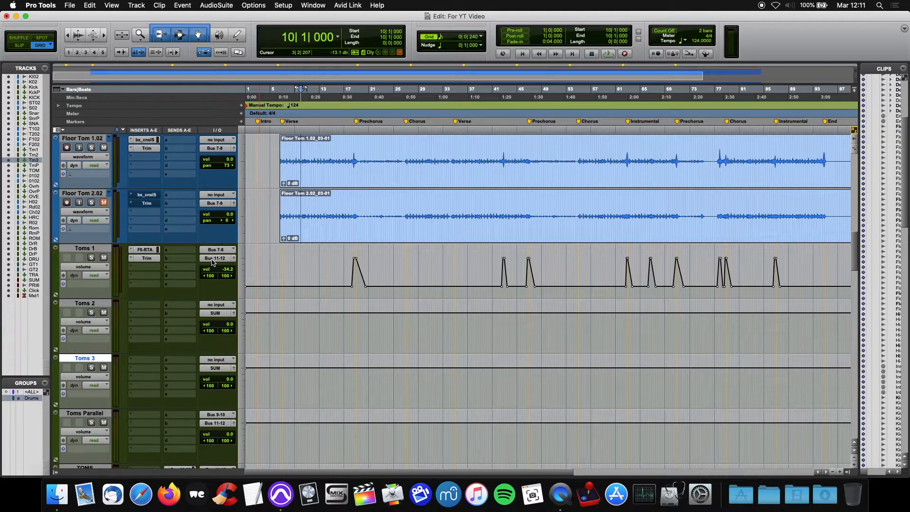
Route both Toms 2 and Toms 3 like Toms 1, with Bus 7-8 as input and Bus 11-12 as output
click(86, 250)
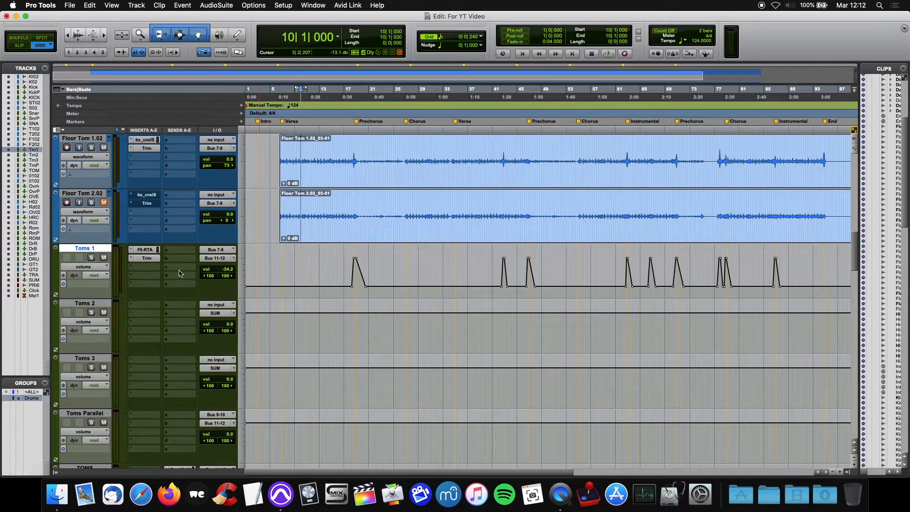
click(214, 305)
mouse_move(220, 313)
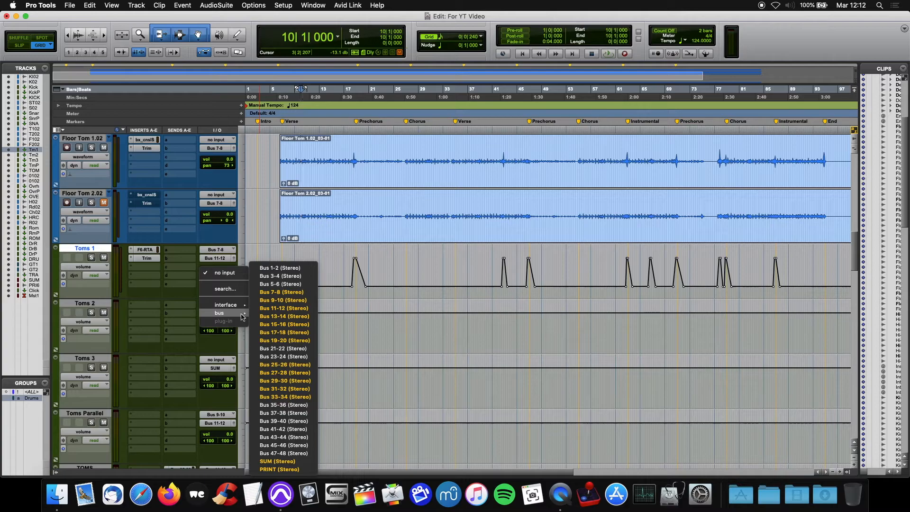
click(274, 301)
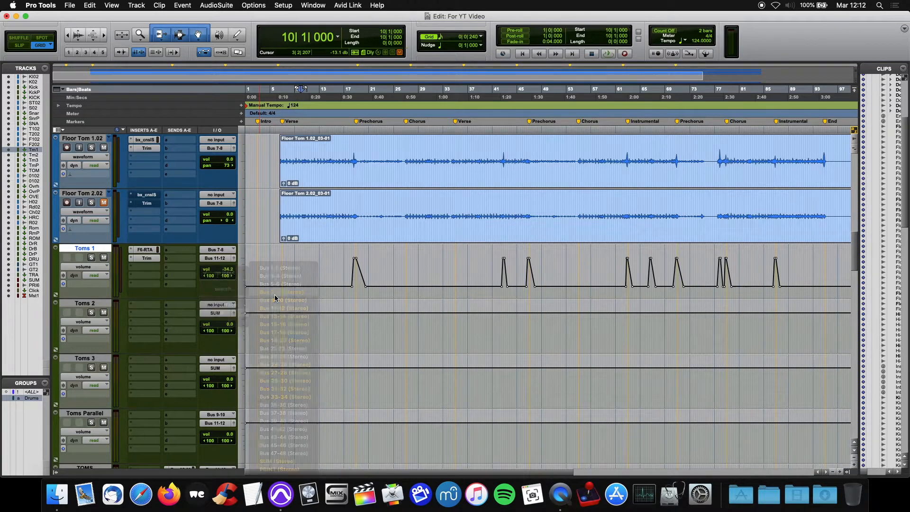
click(219, 314)
mouse_move(219, 322)
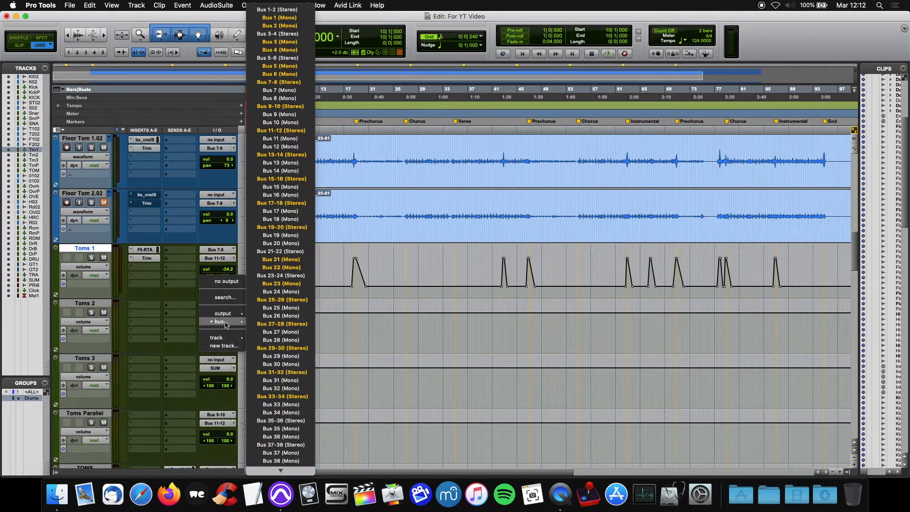
click(281, 131)
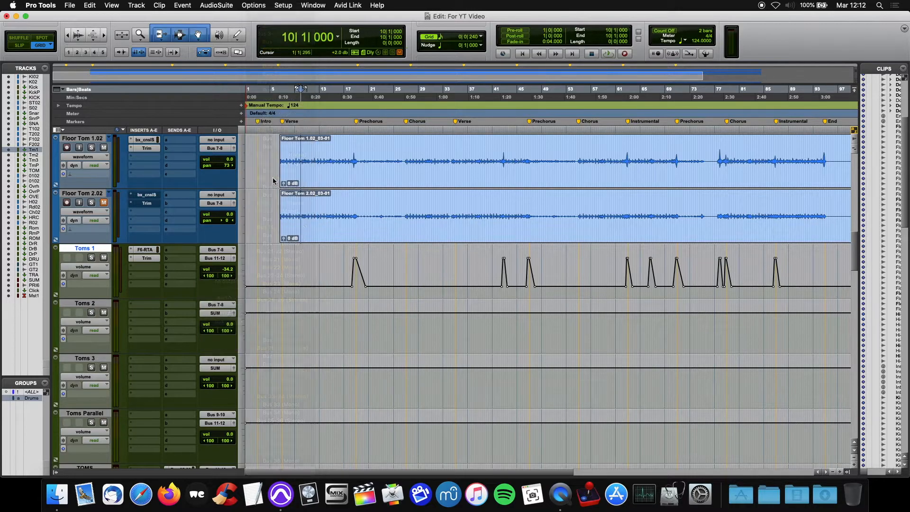
click(219, 360)
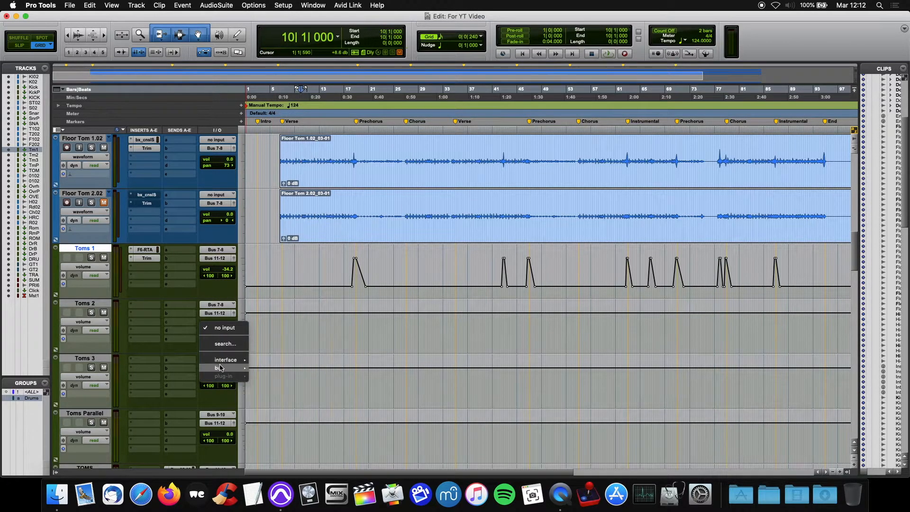
mouse_move(224, 369)
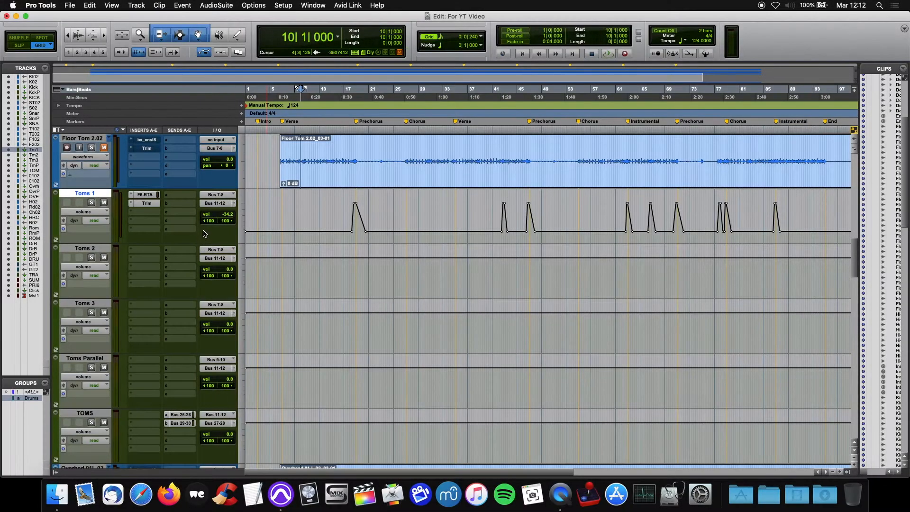
Highlight the stretches of the Toms 2 and Toms 3 volume lanes where each arrangement's own automation goes
drag(334, 280, 396, 286)
drag(824, 283, 412, 279)
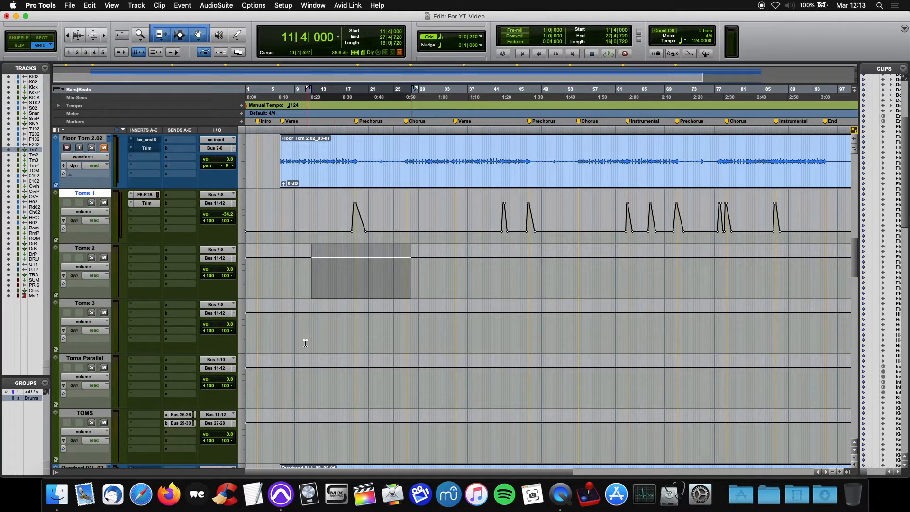
drag(306, 340, 326, 350)
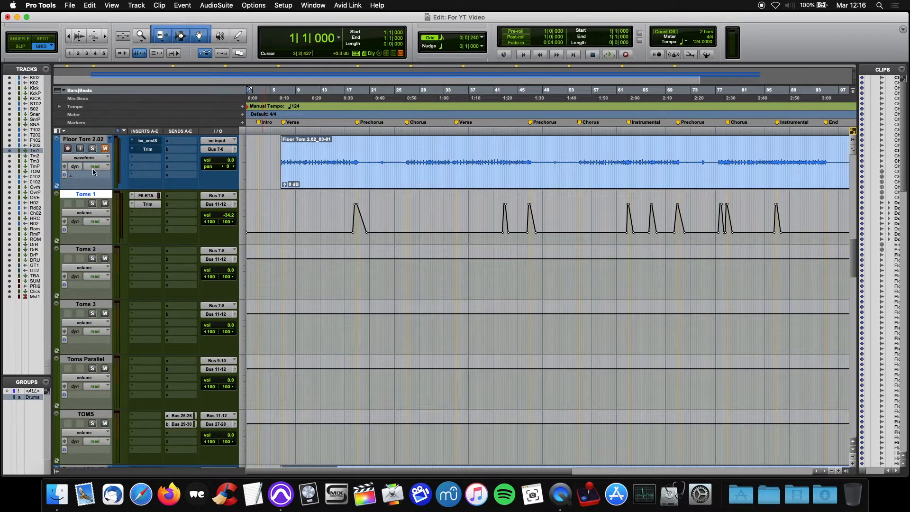
Return the grouped drums to the original Floor Tom 2 playlist and mute Toms 2 and Toms 3
click(110, 139)
click(138, 124)
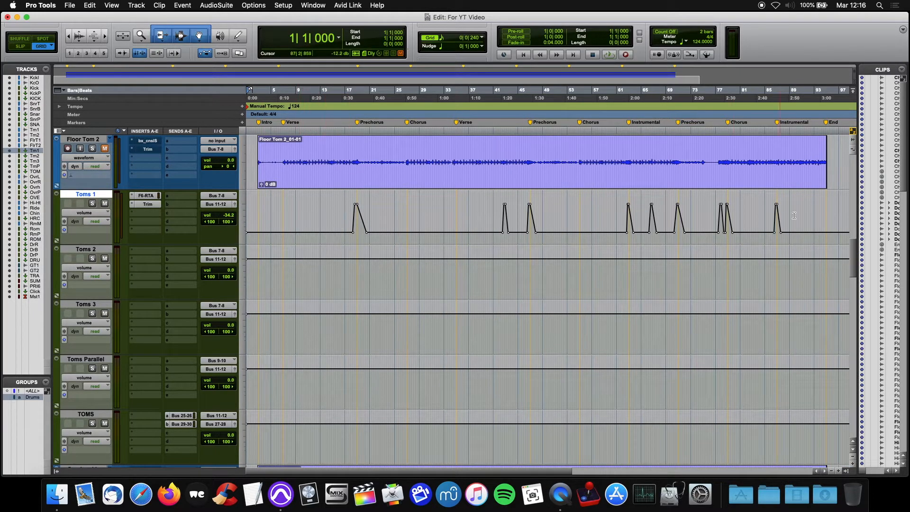
click(295, 223)
click(105, 258)
click(105, 313)
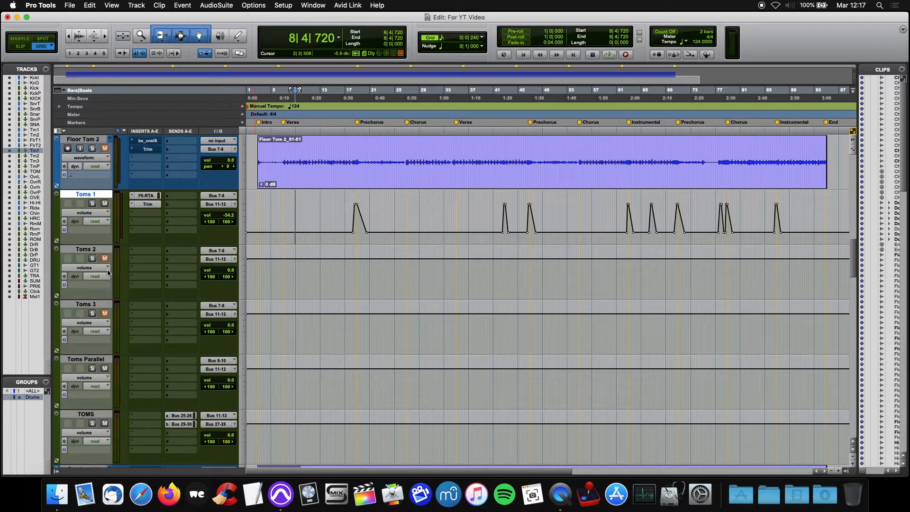
Switch the grouped drums to the Floor Tom 2.01 playlist, mute Toms 1 and unmute Toms 2
click(110, 141)
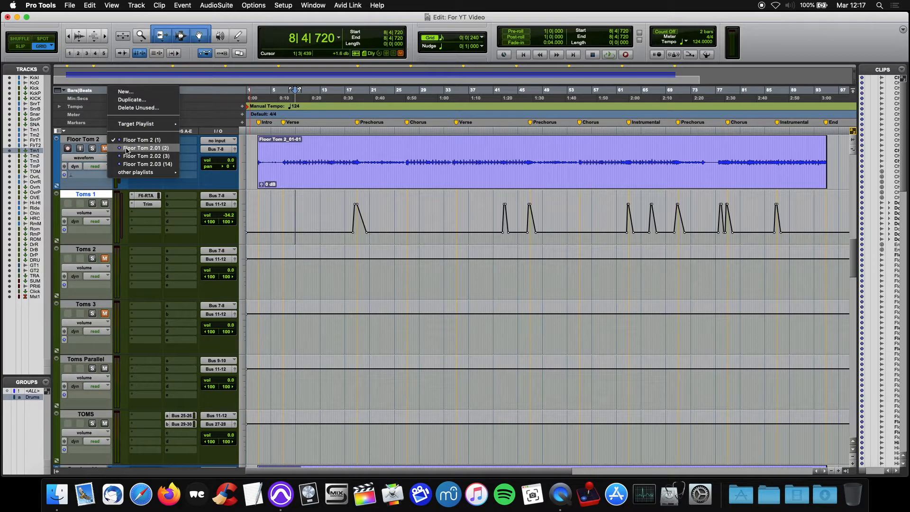
click(177, 11)
scroll(114, 190, up, 2)
click(110, 195)
click(136, 204)
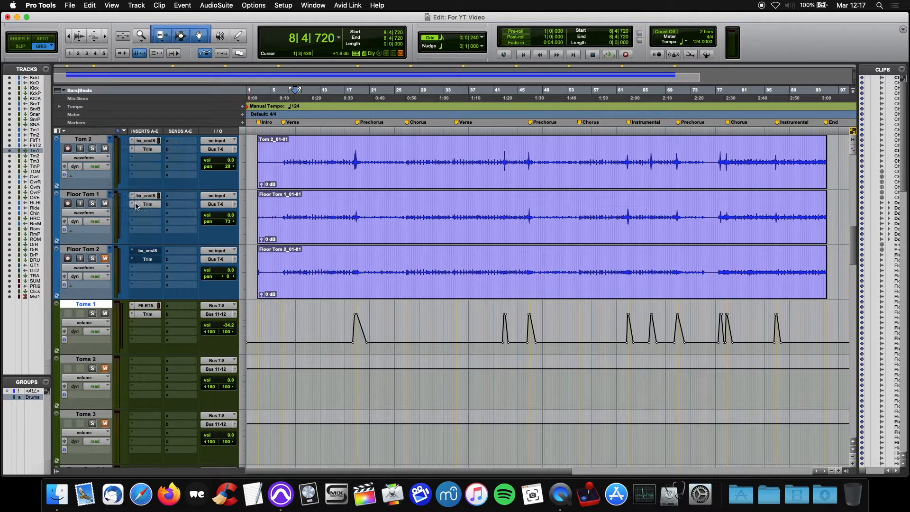
scroll(137, 207, down, 2)
click(104, 204)
click(105, 258)
click(321, 271)
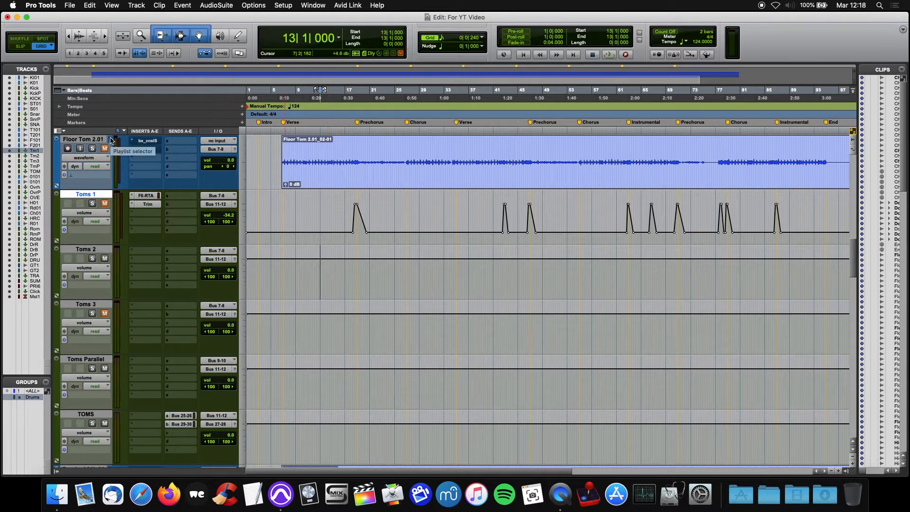
Switch the grouped drums to the Floor Tom 2.02 playlist, mute Toms 2 and unmute Toms 3
click(112, 140)
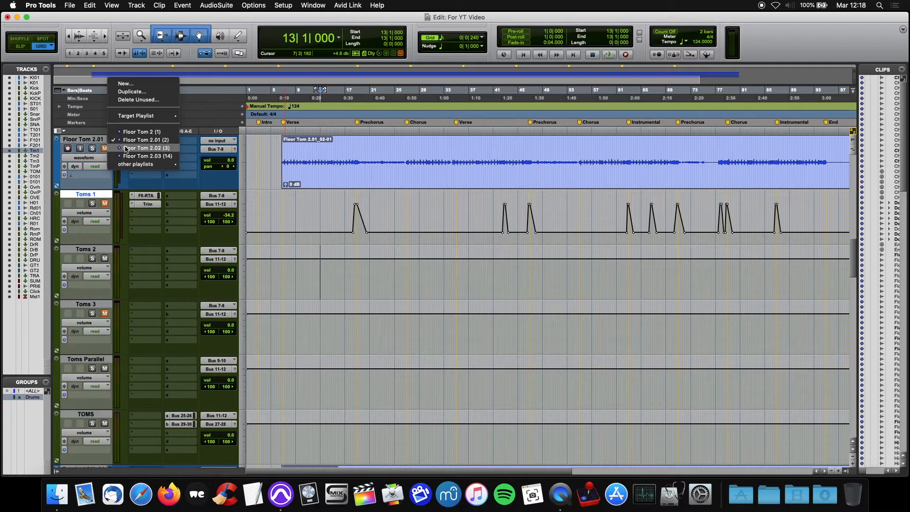
click(127, 149)
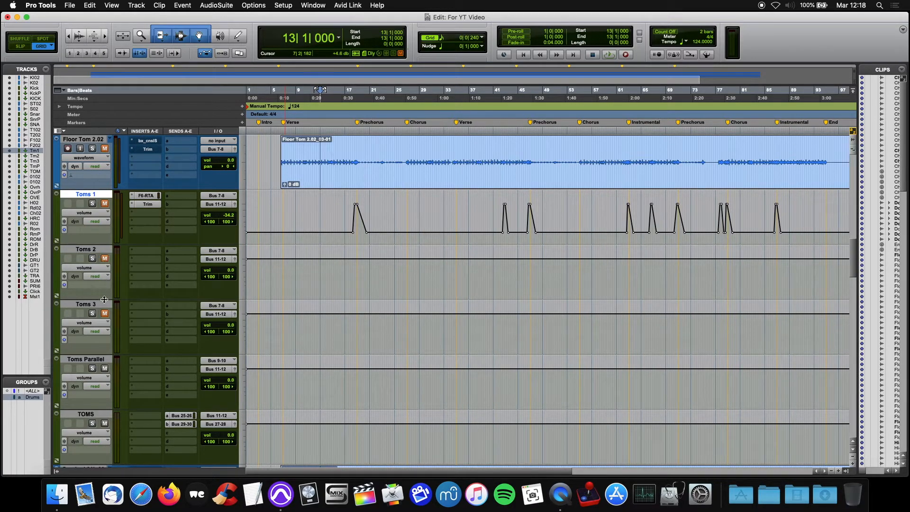
click(105, 314)
Compare the Toms 3 and Toms 1 volume lanes by highlighting each across nearly the whole song
double_click(317, 324)
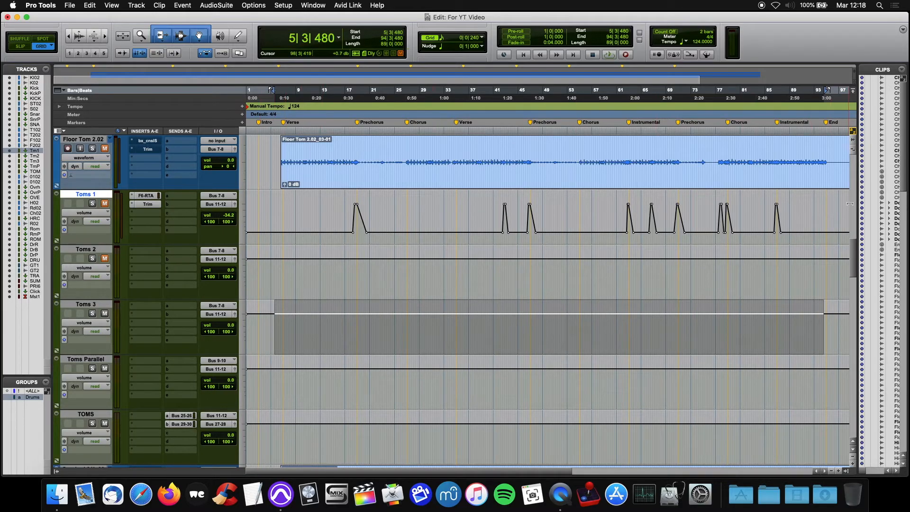
drag(280, 218, 782, 219)
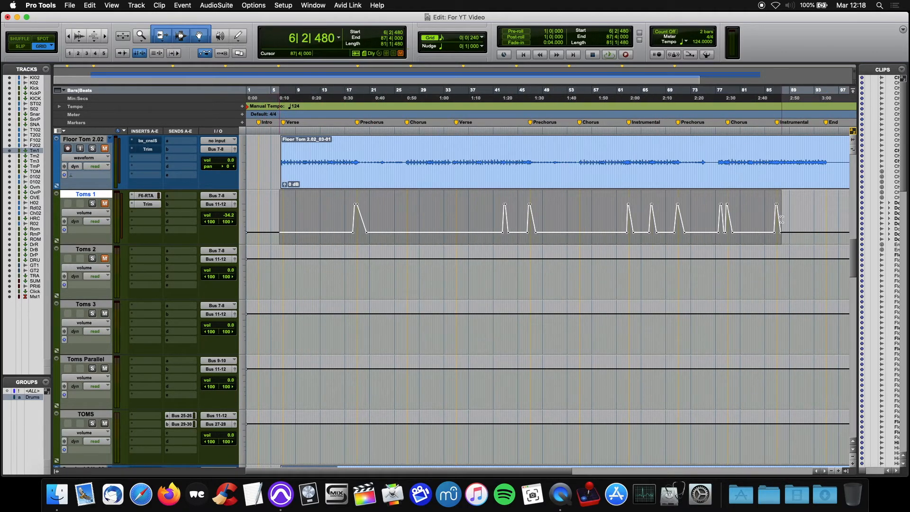